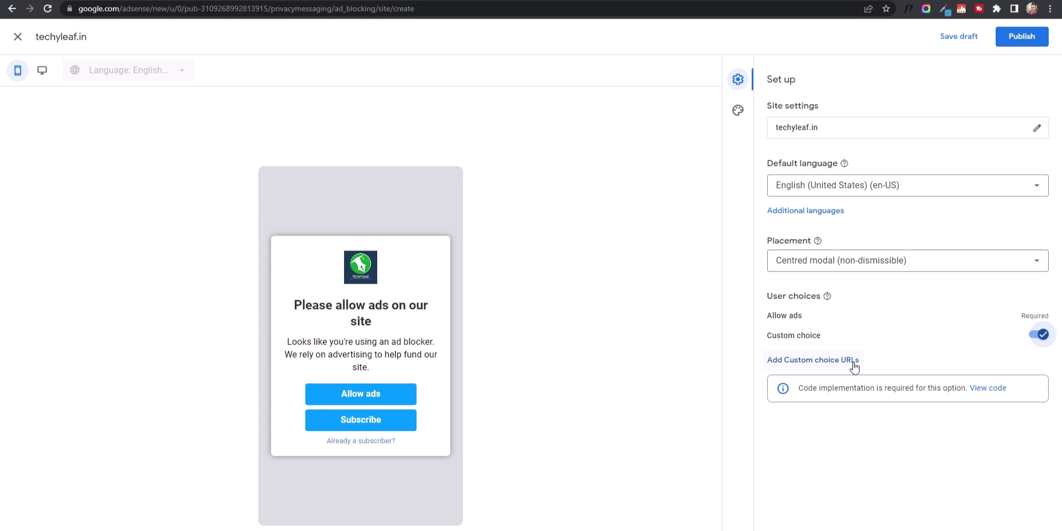
# Turn off the custom choice and give the message a pink background.
pyautogui.click(1041, 335)
pyautogui.click(738, 111)
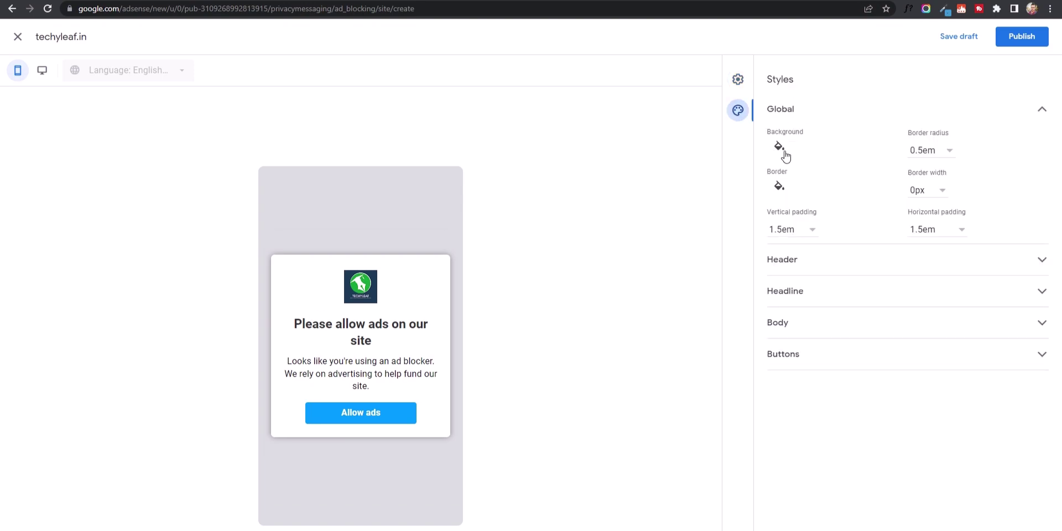
pyautogui.click(780, 146)
pyautogui.click(823, 188)
pyautogui.click(852, 342)
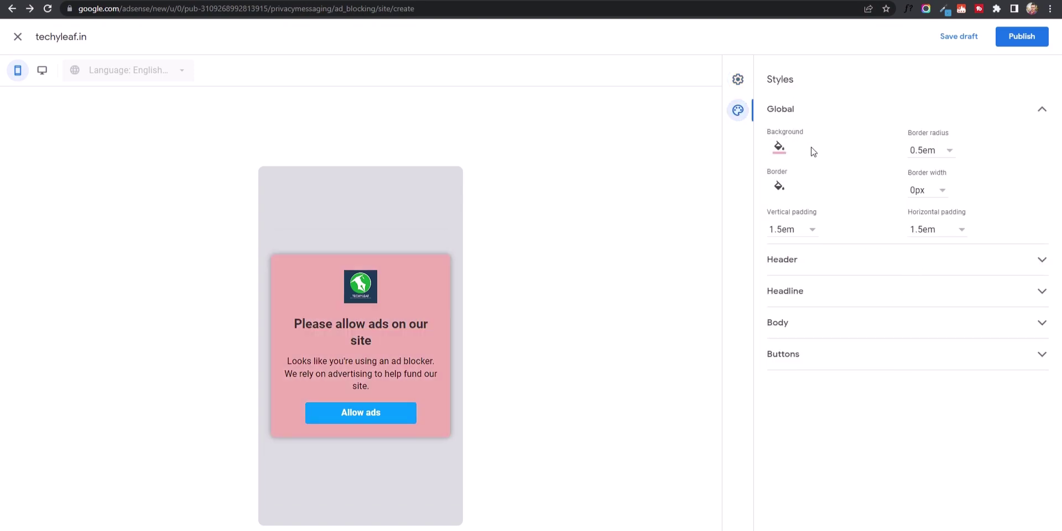
# Change the message background to a light cream colour.
pyautogui.click(780, 147)
pyautogui.click(796, 239)
pyautogui.click(803, 195)
pyautogui.click(785, 183)
pyautogui.click(868, 344)
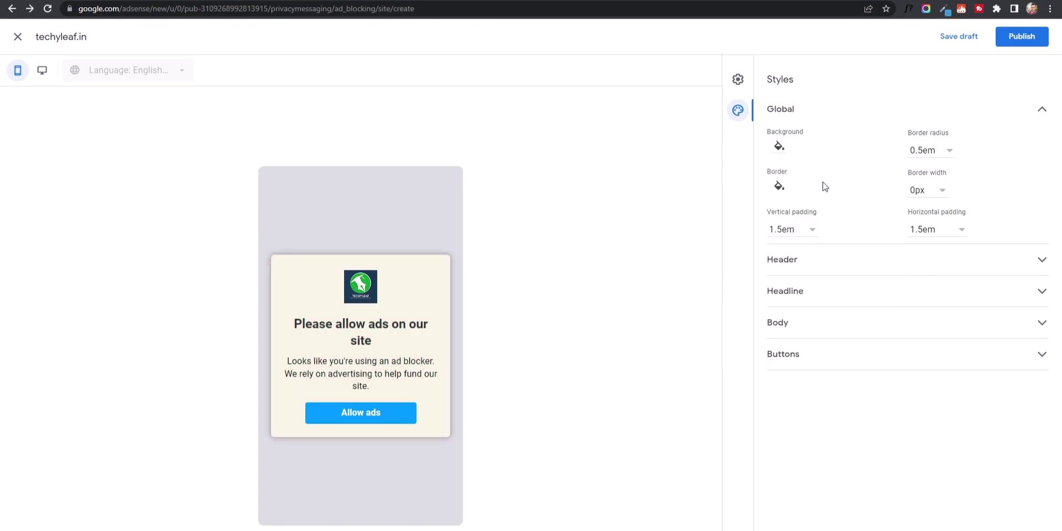
# Add a thin dark border around the message by setting its border colour and width.
pyautogui.click(780, 186)
pyautogui.click(928, 190)
pyautogui.click(925, 225)
# Look through the header, headline and remaining style sections of the message.
pyautogui.click(868, 250)
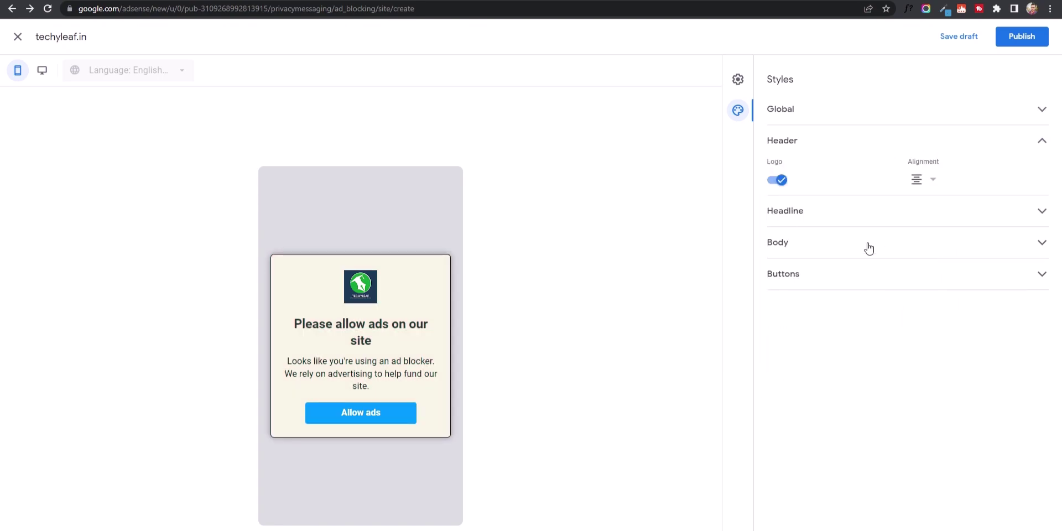
pyautogui.click(890, 211)
pyautogui.click(834, 314)
pyautogui.click(885, 348)
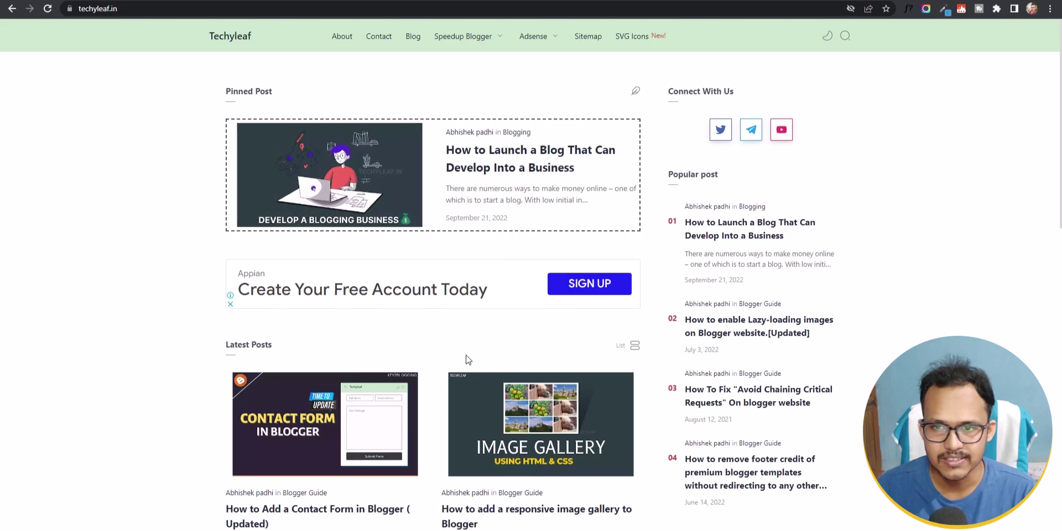
# Examine where ads are shown on the techyleaf.in home page.
pyautogui.moveTo(1058, 62); pyautogui.dragTo(1057, 263)
pyautogui.scroll(3, 1039, 281)
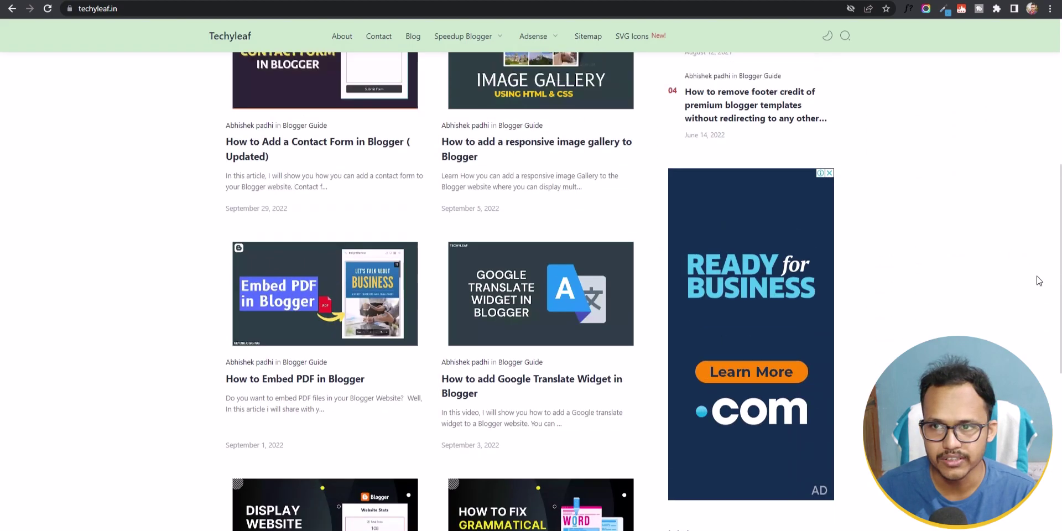
pyautogui.scroll(6, 1039, 281)
# Open the AdBlock extension's options for the techyleaf.in page.
pyautogui.click(997, 8)
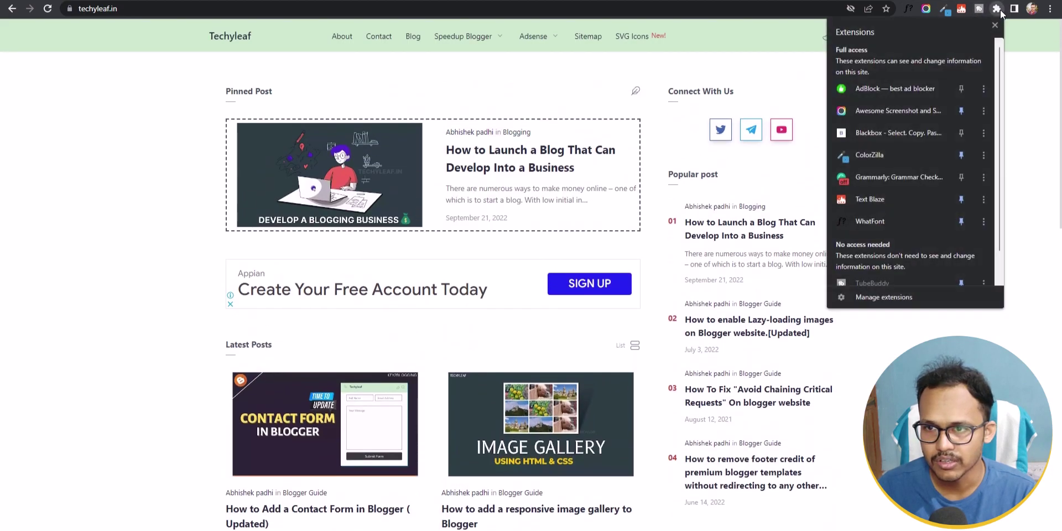
pyautogui.click(907, 88)
pyautogui.click(916, 180)
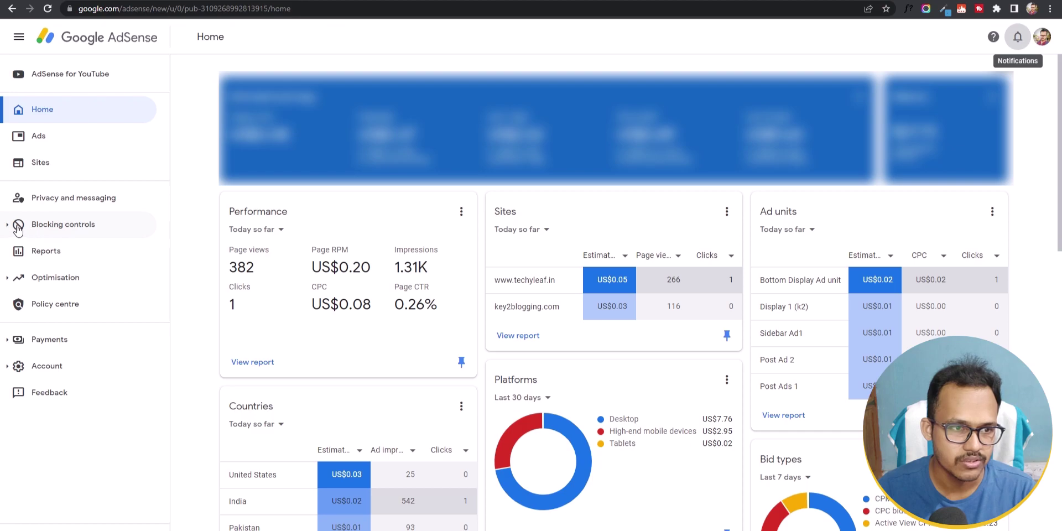
# Start a new ad blocking recovery message under Privacy and messaging and select techyleaf.in as its site.
pyautogui.click(59, 211)
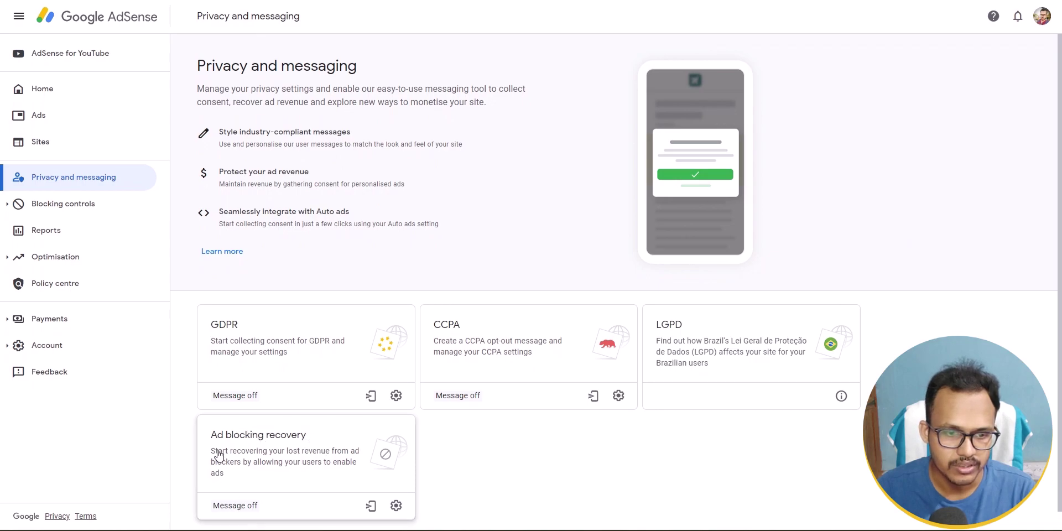
pyautogui.click(390, 509)
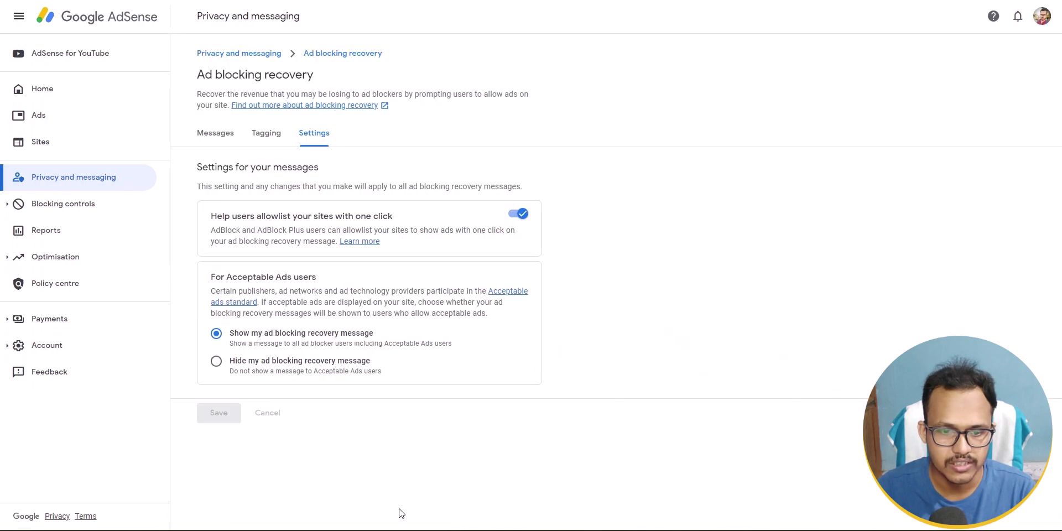
pyautogui.click(219, 157)
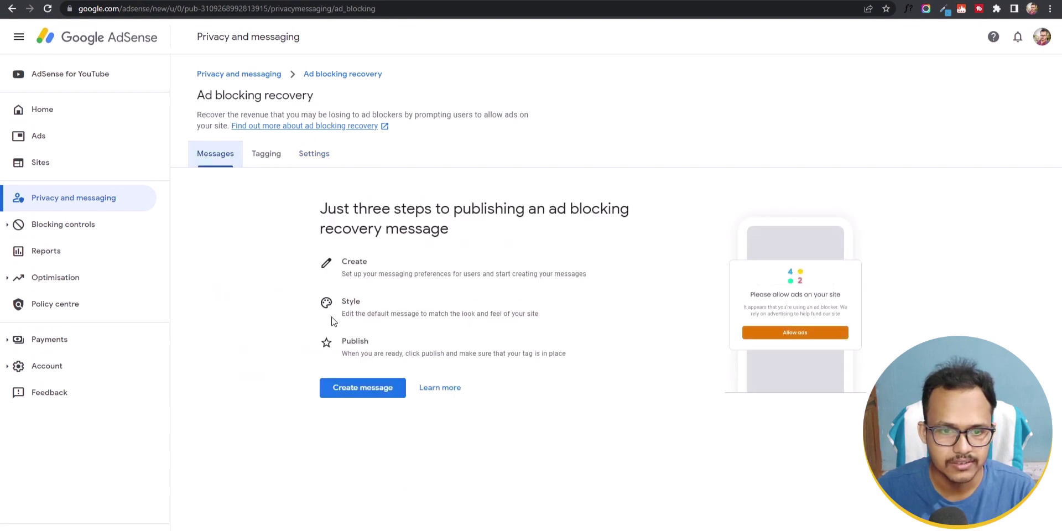
pyautogui.click(363, 389)
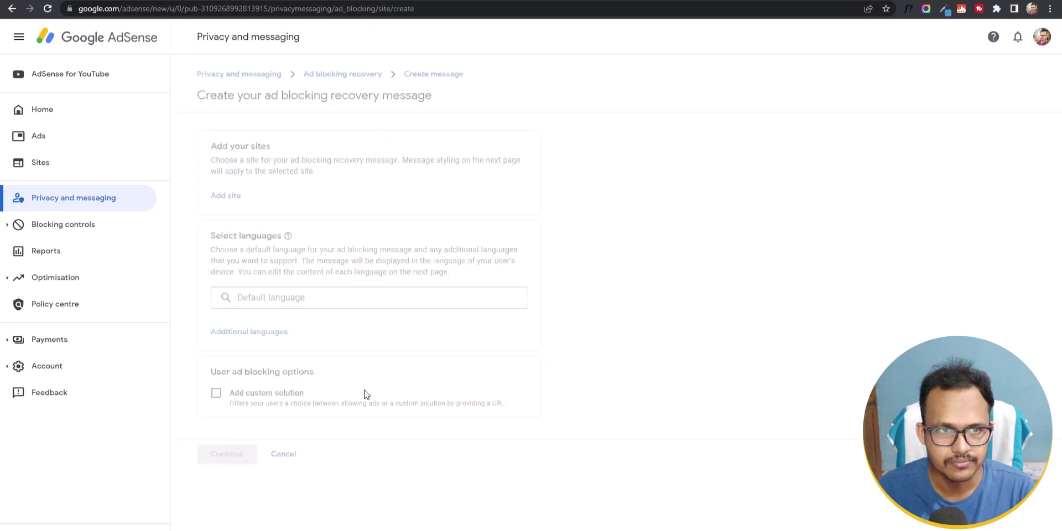
pyautogui.click(232, 200)
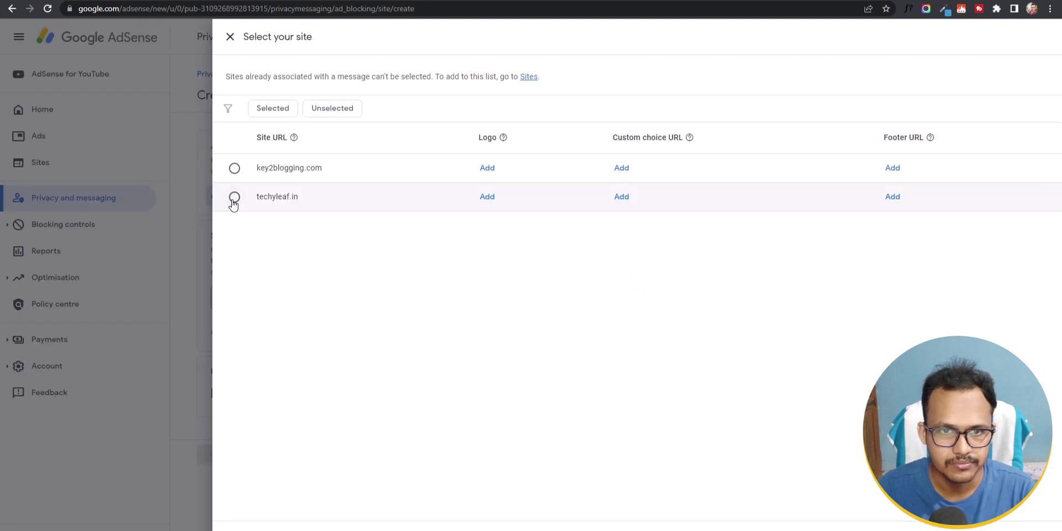
pyautogui.click(234, 198)
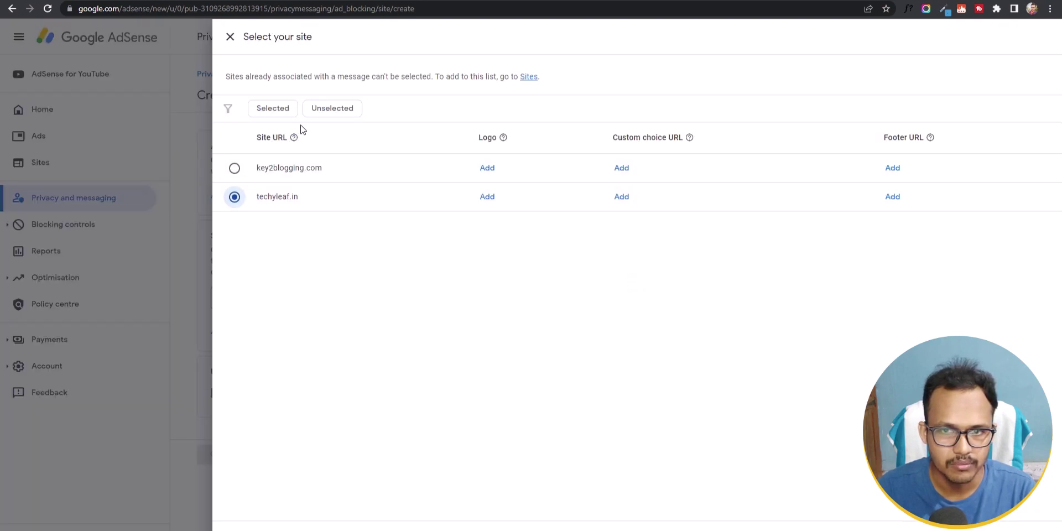
# Try to upload "techyleaf logo.webp" from Downloads as the techyleaf.in logo, and remove the entry.
pyautogui.click(493, 200)
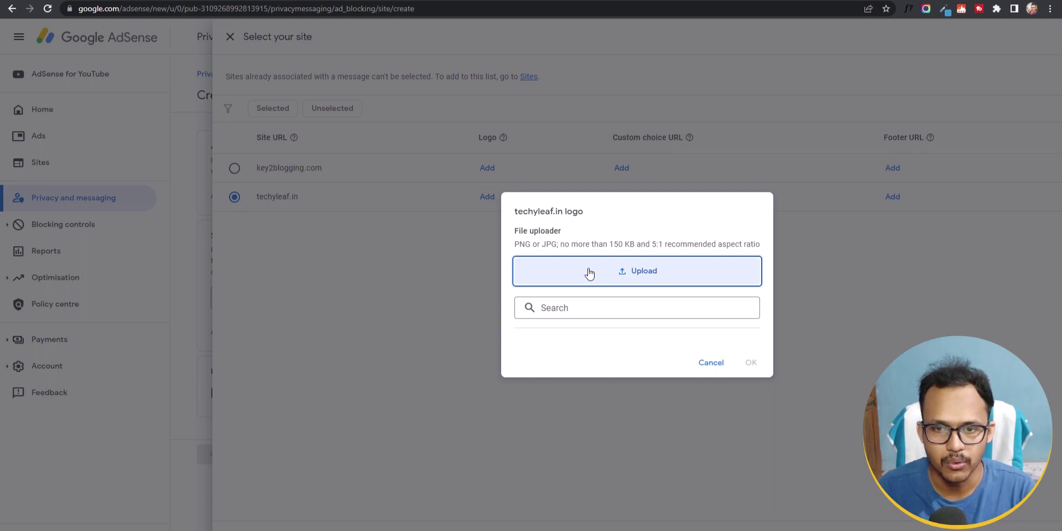
pyautogui.click(608, 274)
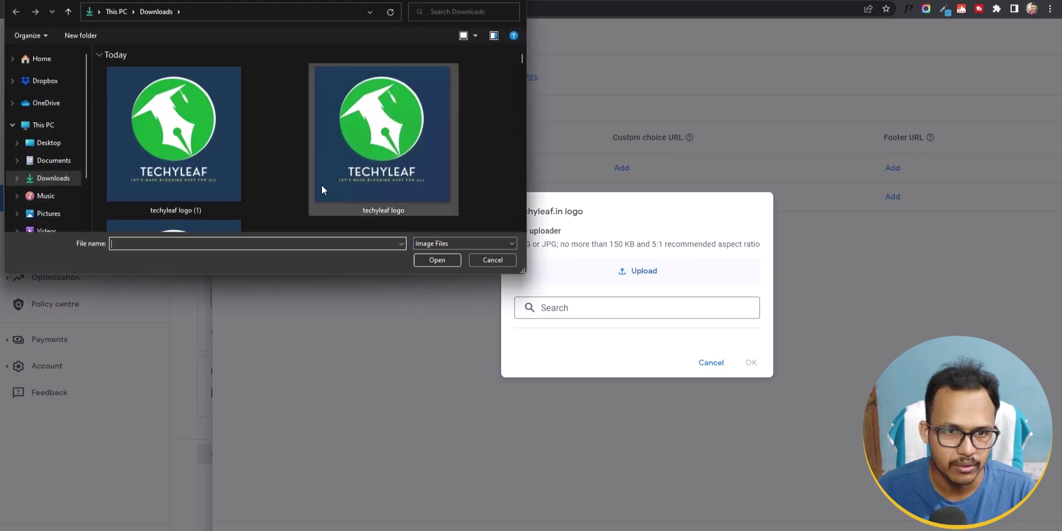
pyautogui.click(407, 157)
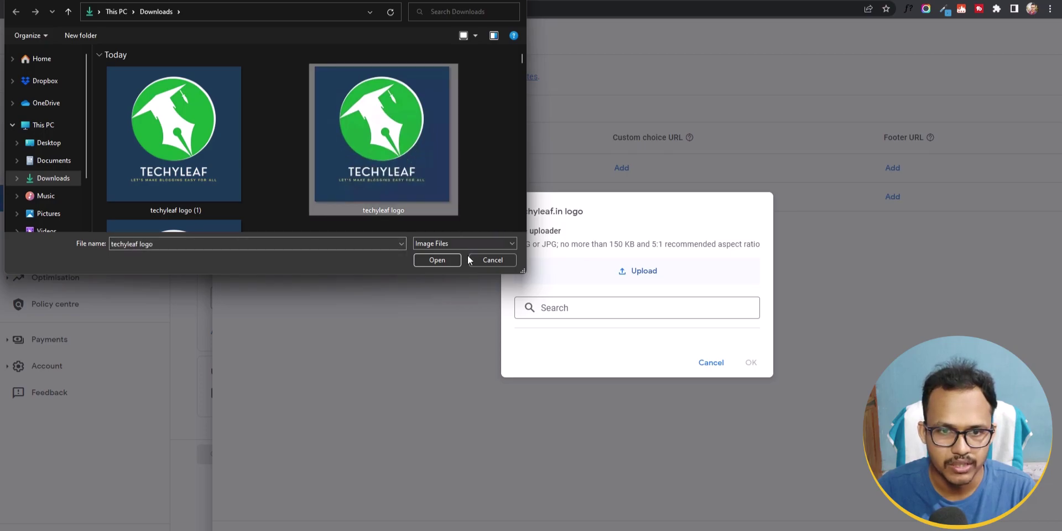
pyautogui.click(449, 263)
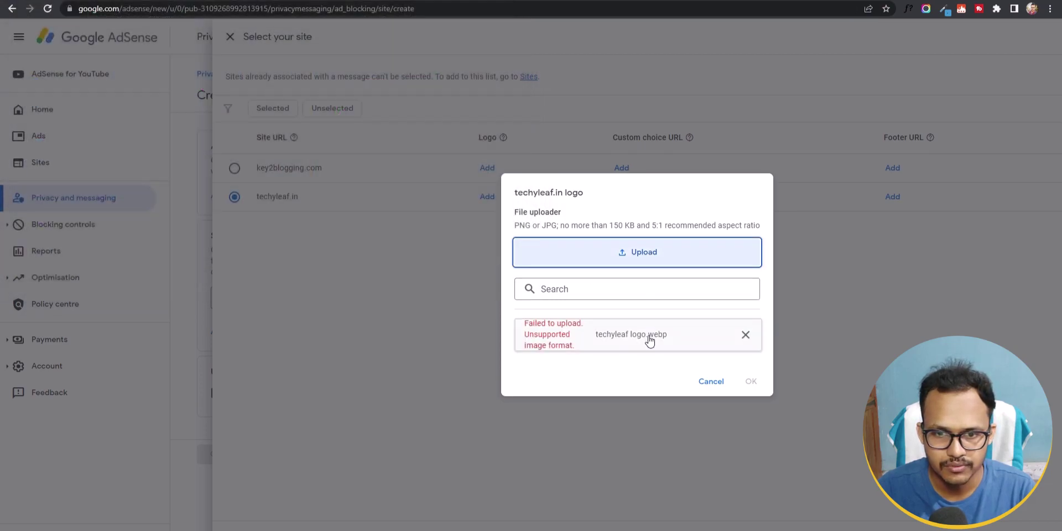
pyautogui.click(745, 335)
# Upload "techyleaf logo (1).png" from Downloads, apply it as the techyleaf.in logo and confirm the site selection.
pyautogui.click(624, 268)
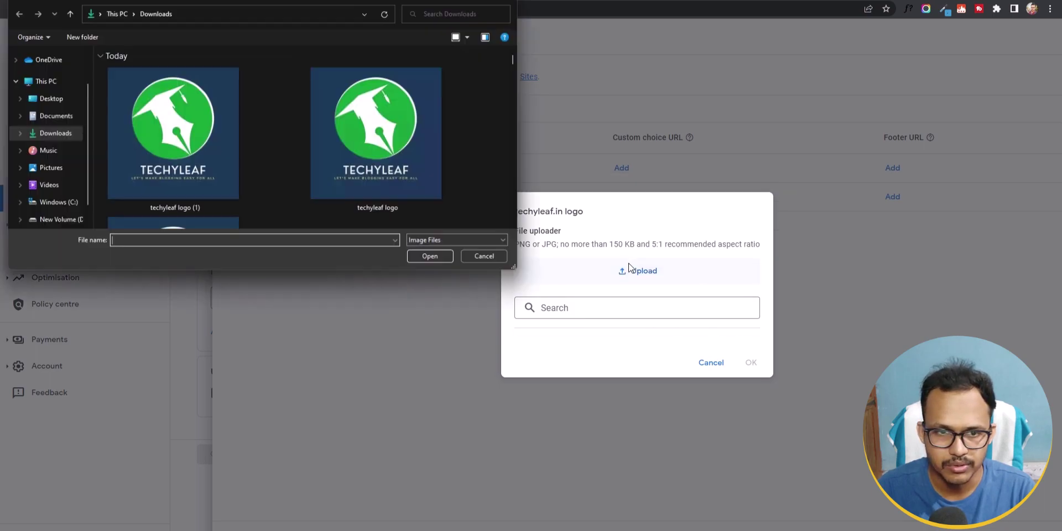
pyautogui.click(216, 149)
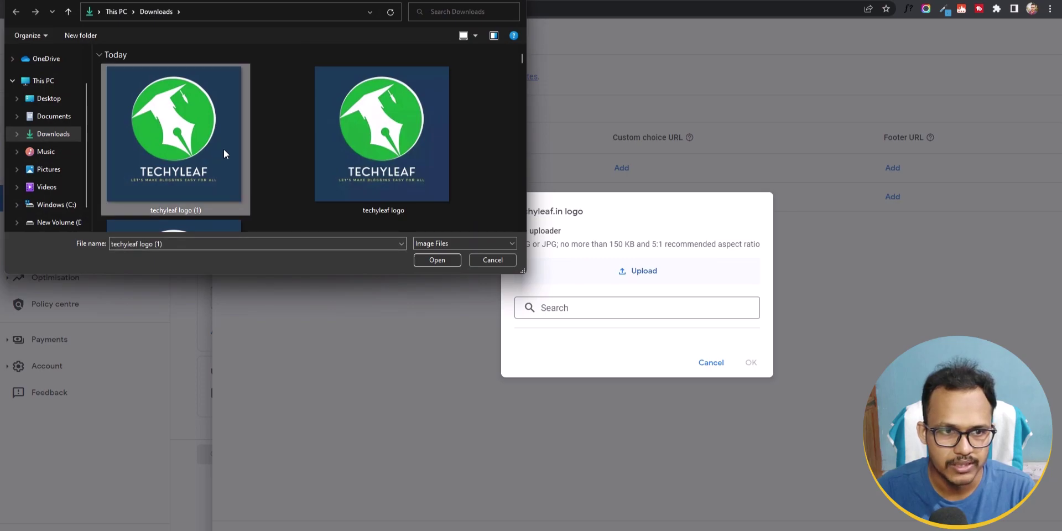
pyautogui.click(436, 260)
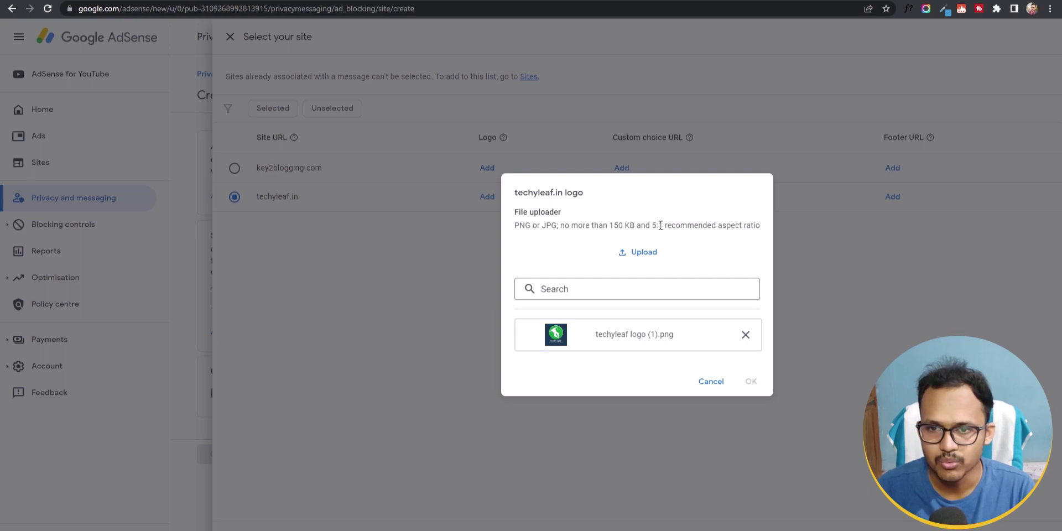
pyautogui.click(612, 335)
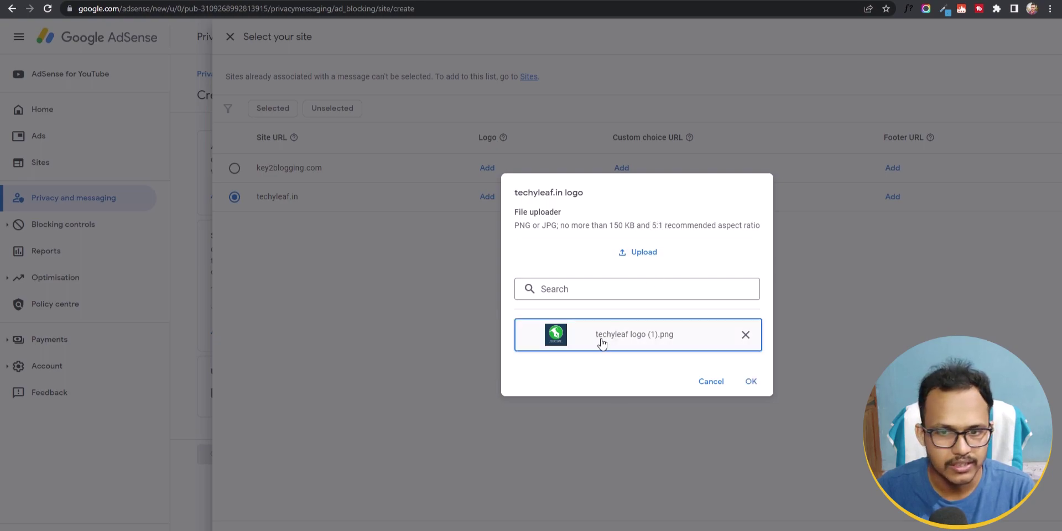
pyautogui.click(751, 381)
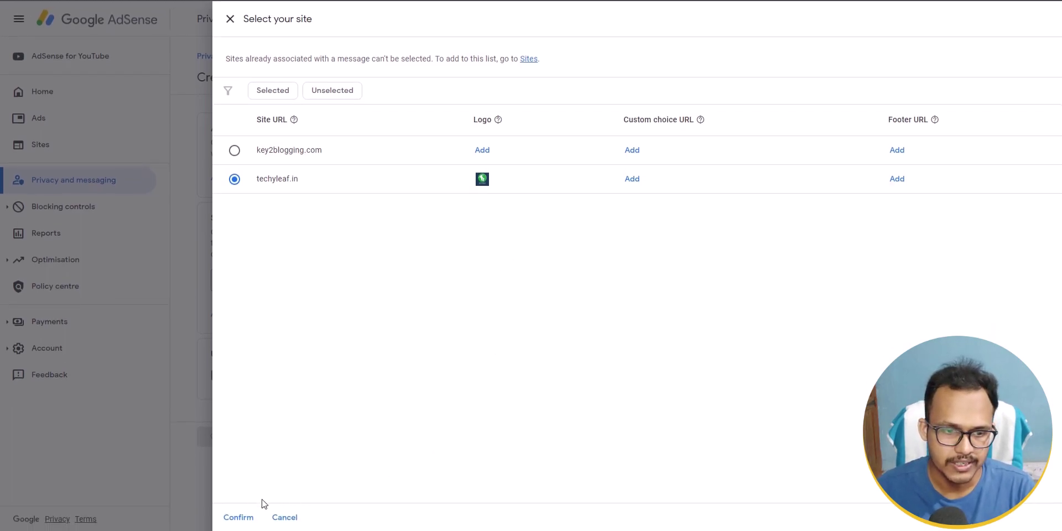
pyautogui.click(237, 518)
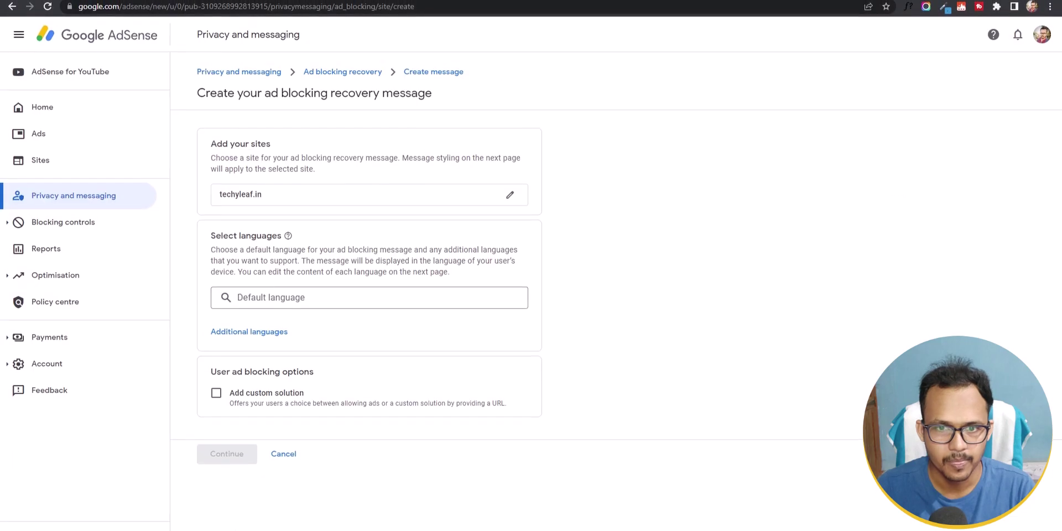
# Set the default language to English (United States) (en-US) and continue to the message editor.
pyautogui.click(378, 299)
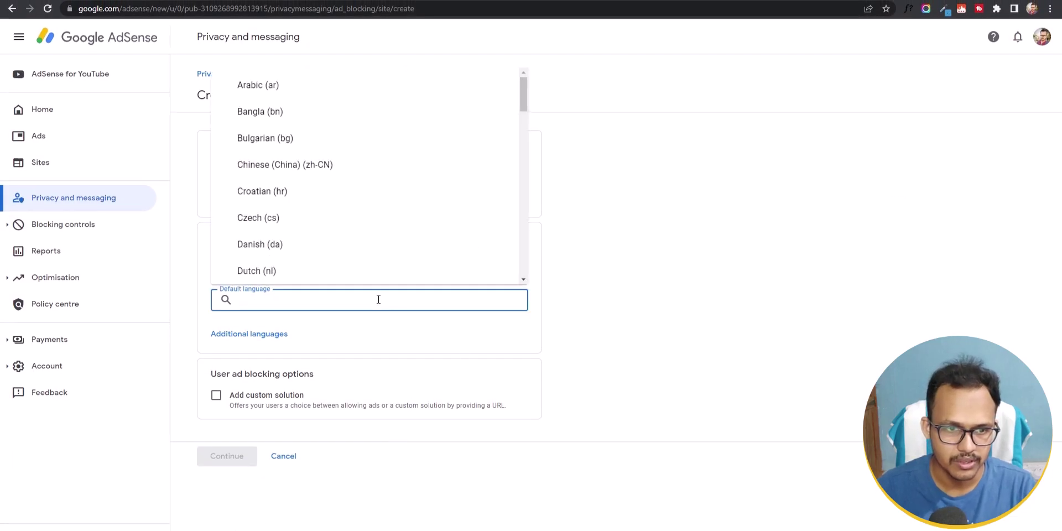
pyautogui.write('em')
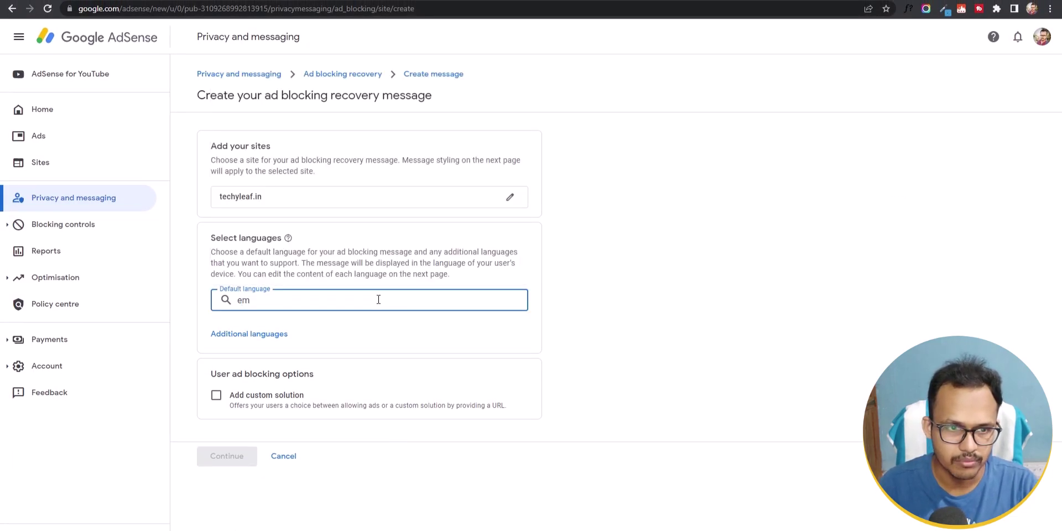
pyautogui.press('BackSpace')
pyautogui.write('ng')
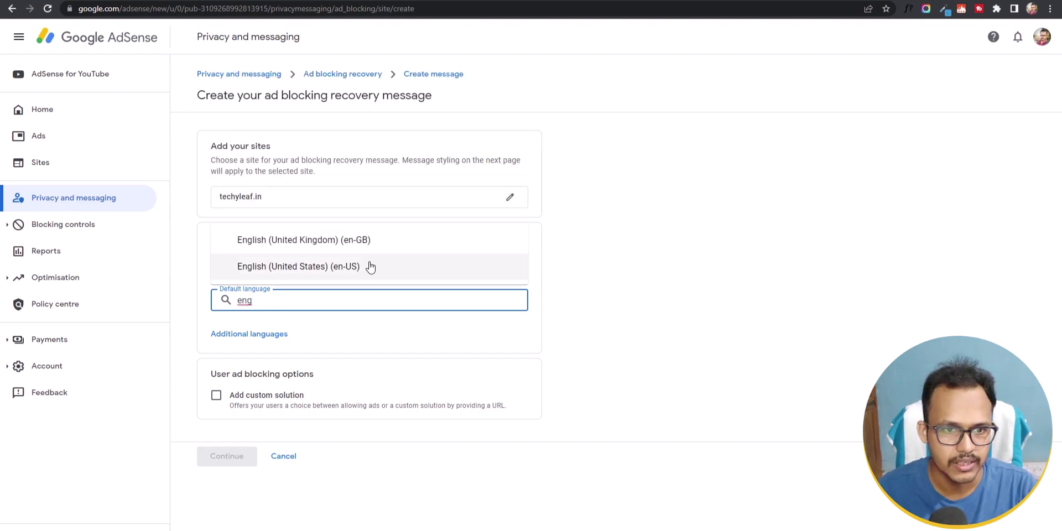
pyautogui.click(331, 269)
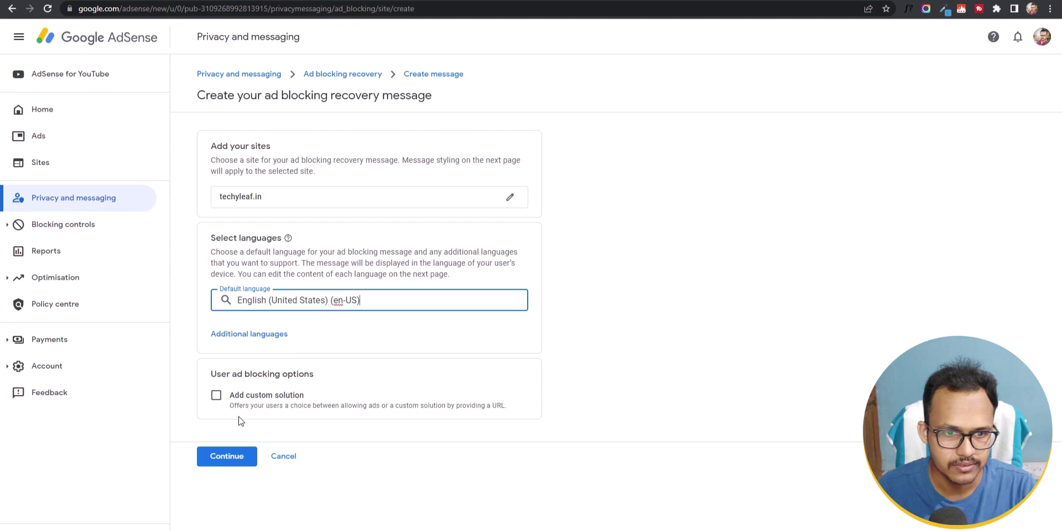
pyautogui.click(234, 464)
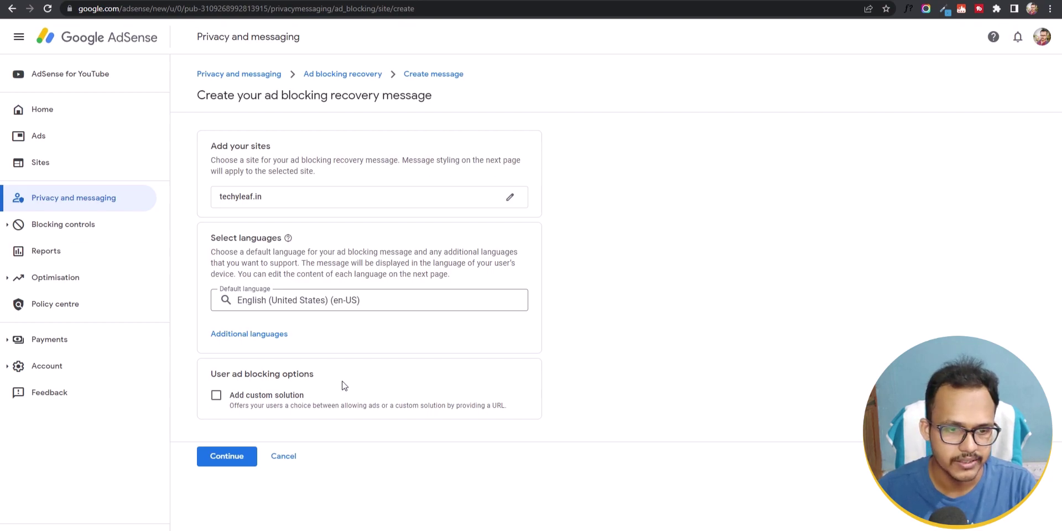
pyautogui.click(221, 456)
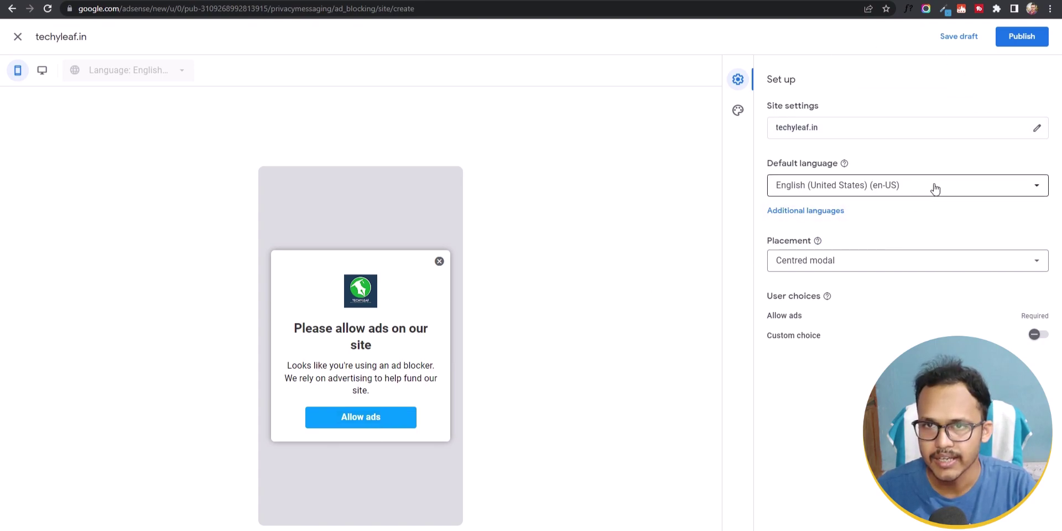
# Try the Bottom pinned, Centred modal (non-dismissible) and Centred modal placements for the message.
pyautogui.click(824, 266)
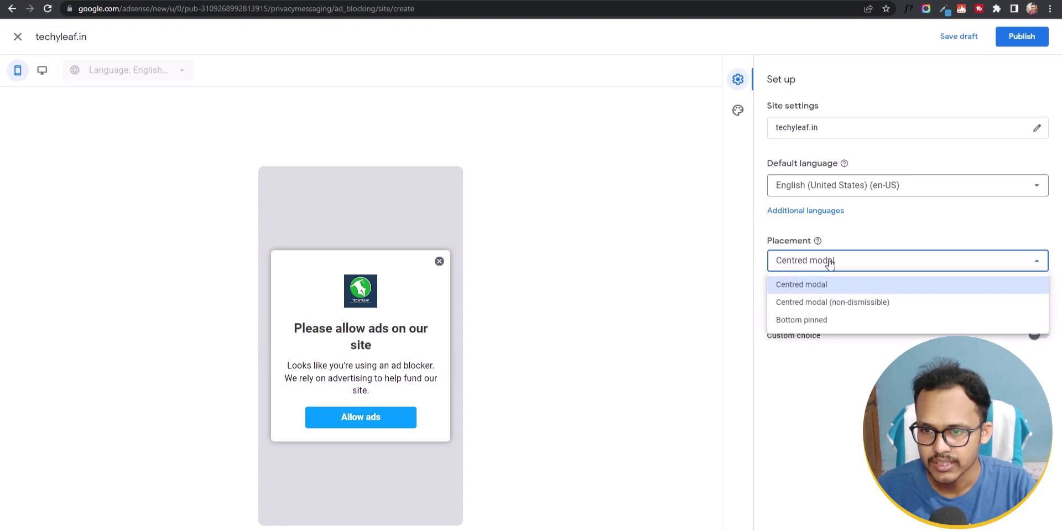
pyautogui.click(829, 321)
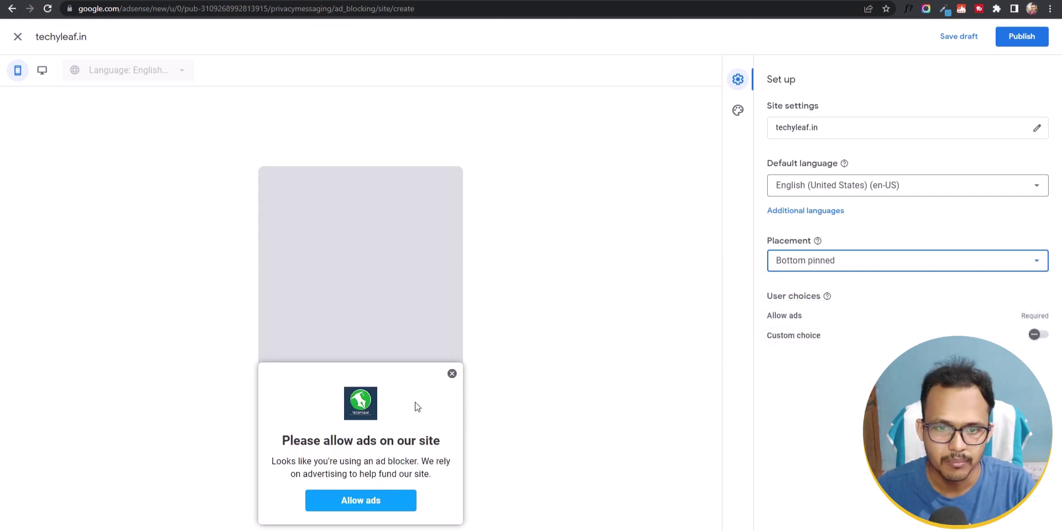
pyautogui.click(897, 270)
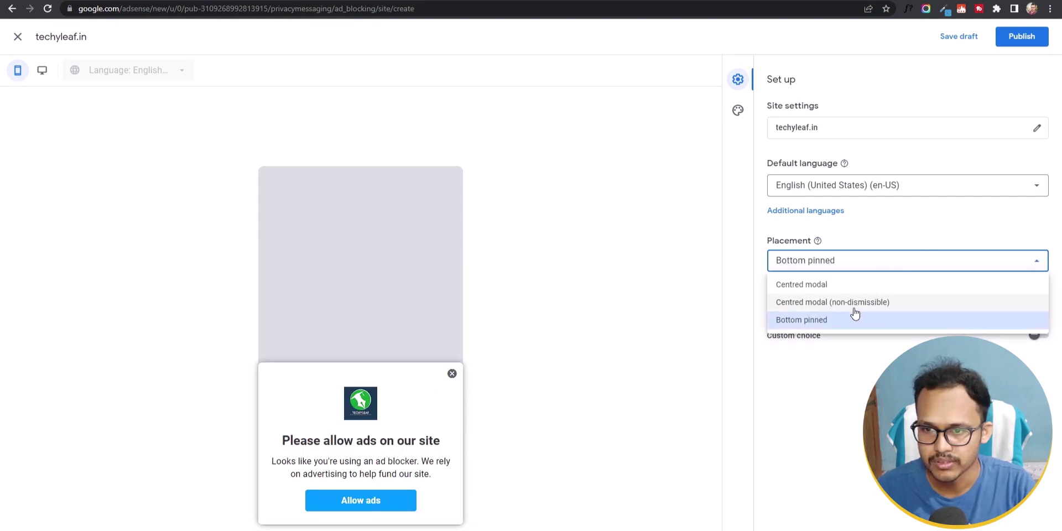
pyautogui.click(791, 306)
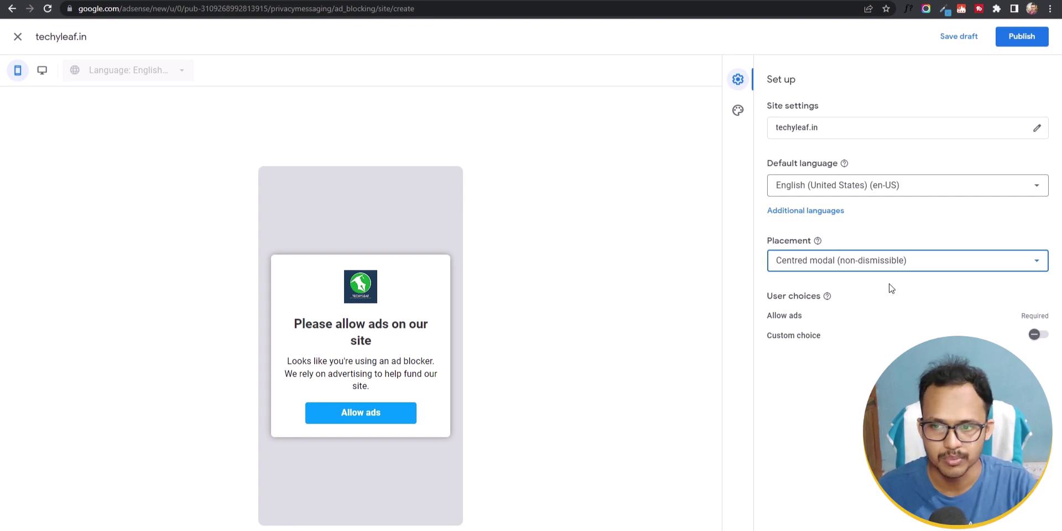
pyautogui.click(895, 264)
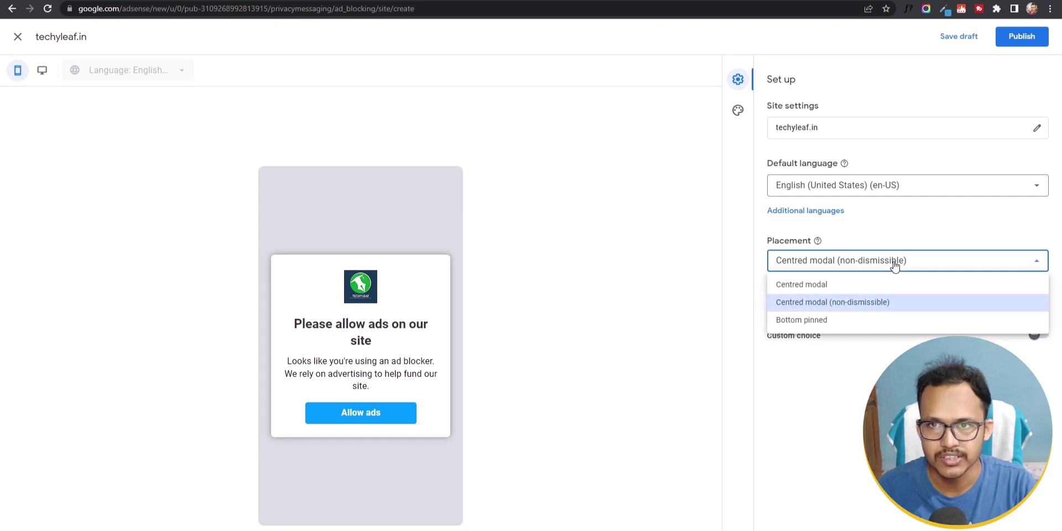
pyautogui.click(846, 285)
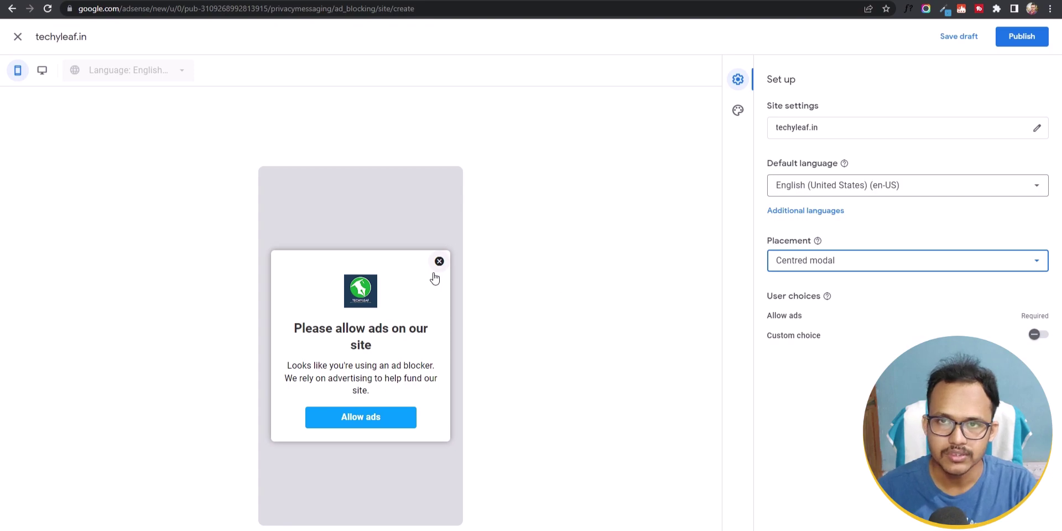
# Set the message placement to Centred modal (non-dismissible), and try the custom choice option before turning it off again.
pyautogui.click(805, 269)
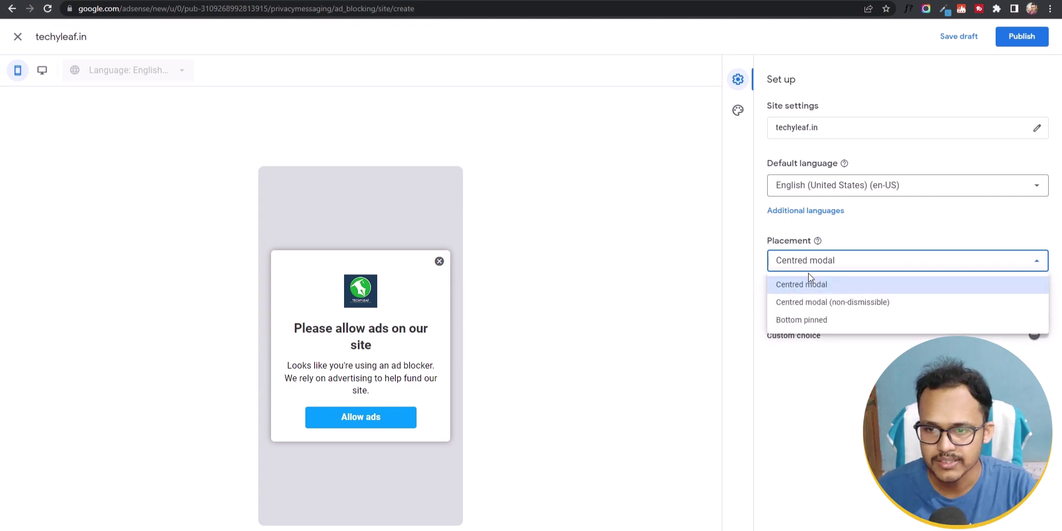
pyautogui.click(825, 304)
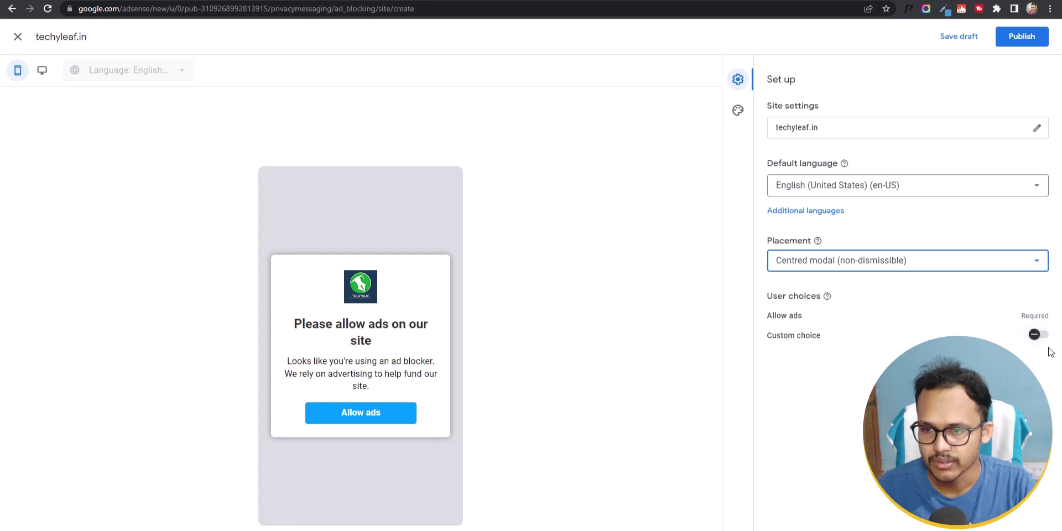
pyautogui.click(1039, 334)
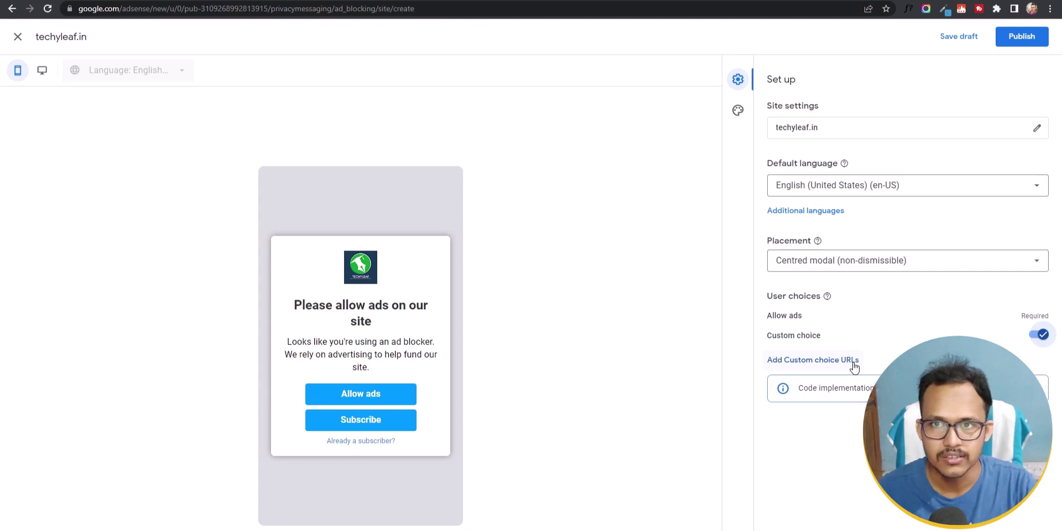
pyautogui.click(1040, 338)
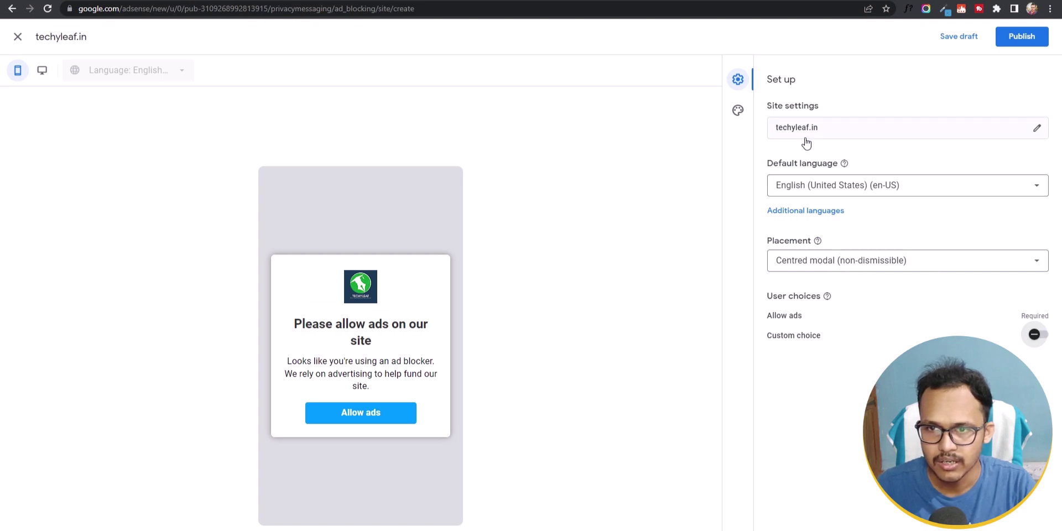
# Try a light red #eeaeae as the message's global background colour in the style settings.
pyautogui.click(738, 111)
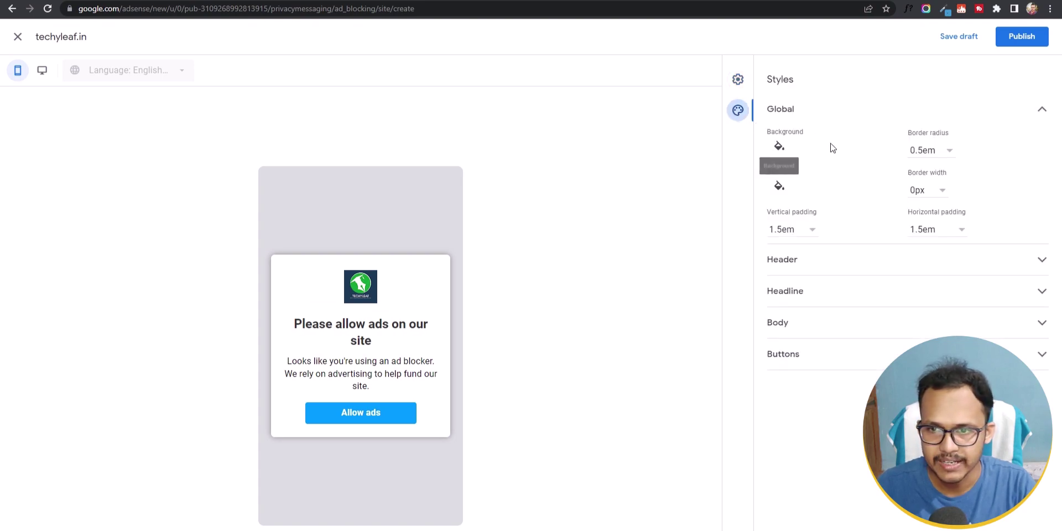
pyautogui.click(779, 146)
pyautogui.click(849, 197)
pyautogui.click(866, 187)
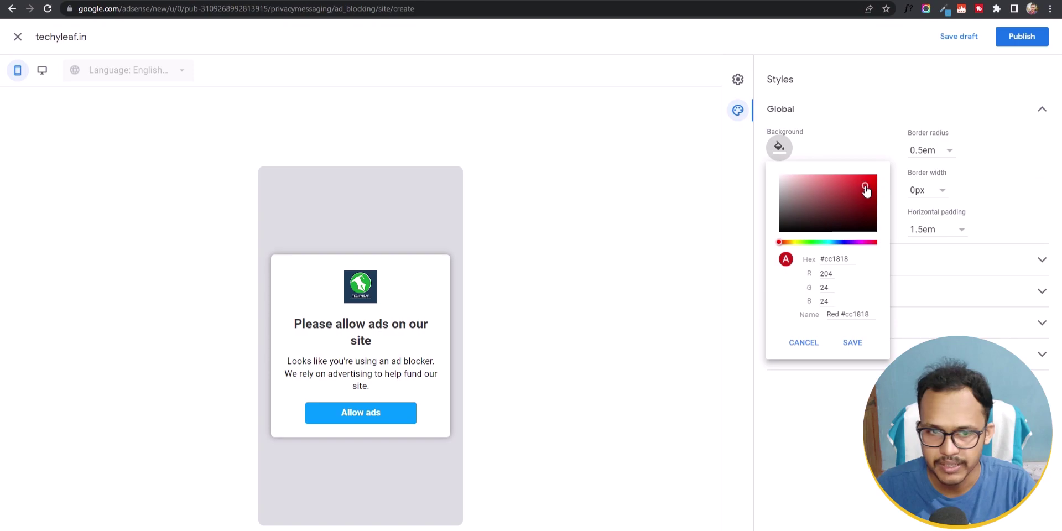
pyautogui.click(814, 204)
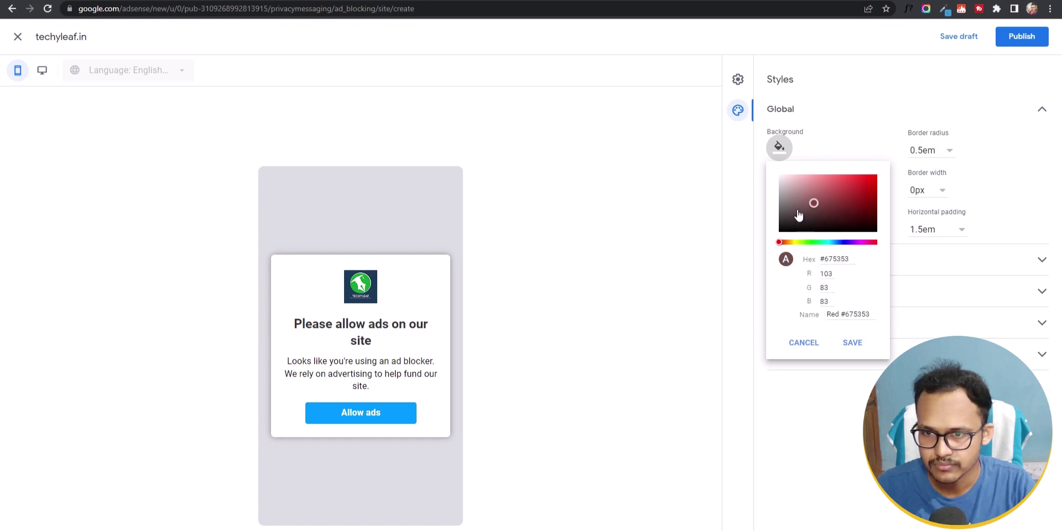
pyautogui.moveTo(800, 206)
pyautogui.mouseDown()
pyautogui.moveTo(817, 183)
pyautogui.moveTo(806, 179)
pyautogui.mouseUp()
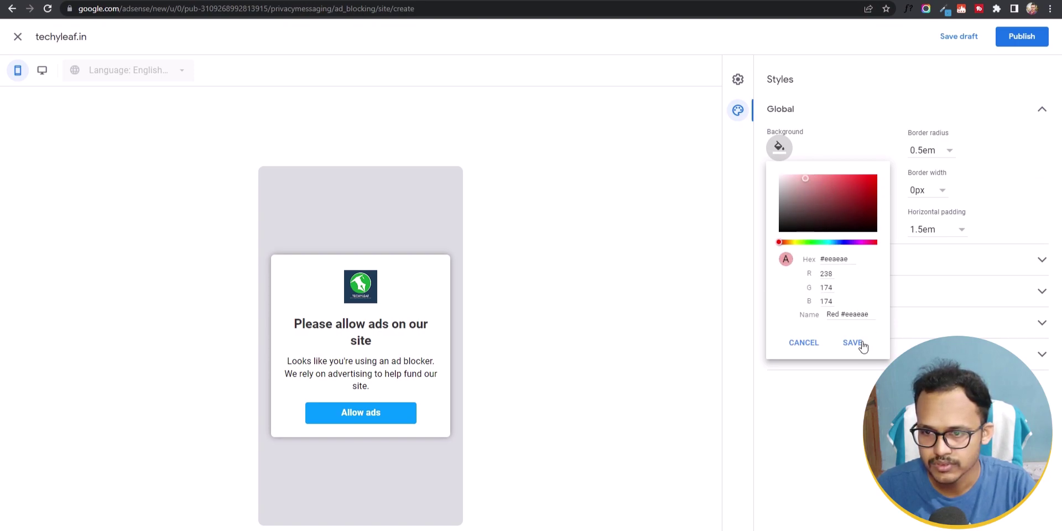
pyautogui.click(862, 346)
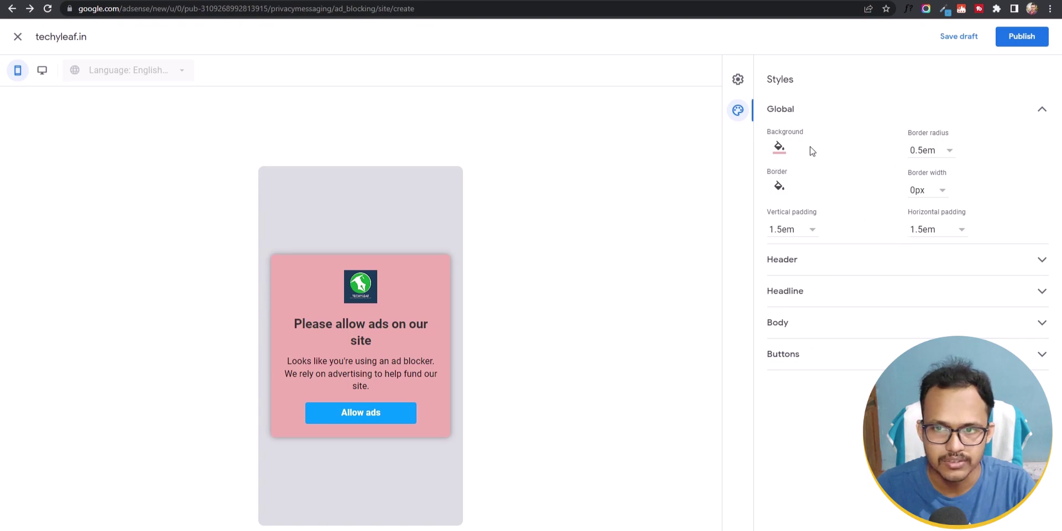
# Set the message's global background colour to pale yellow #f5f5e6 and save it.
pyautogui.click(780, 146)
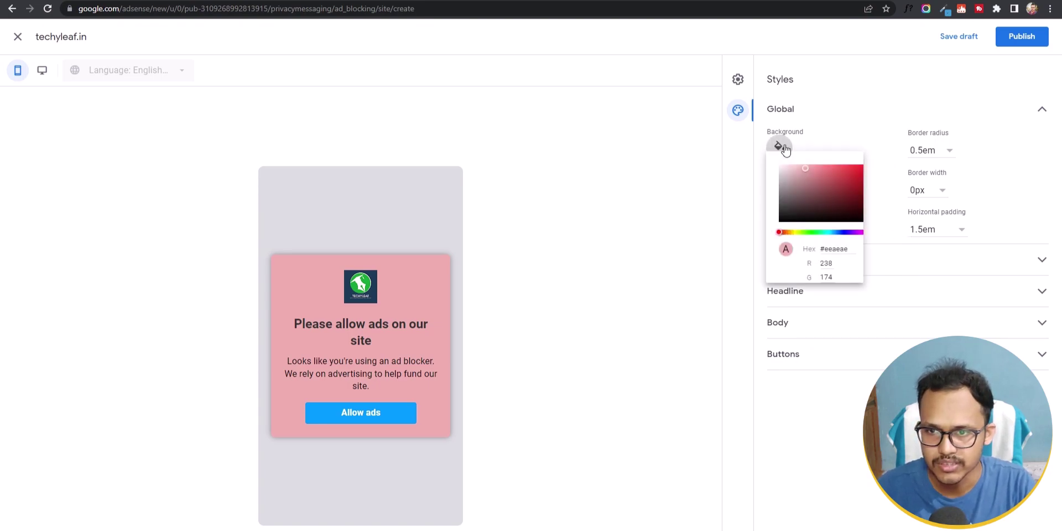
pyautogui.click(797, 243)
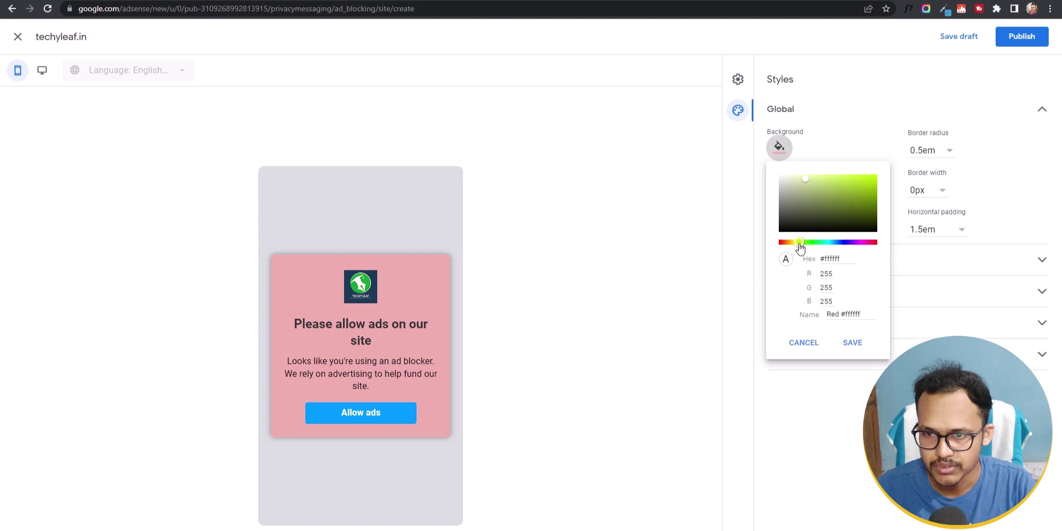
pyautogui.click(784, 177)
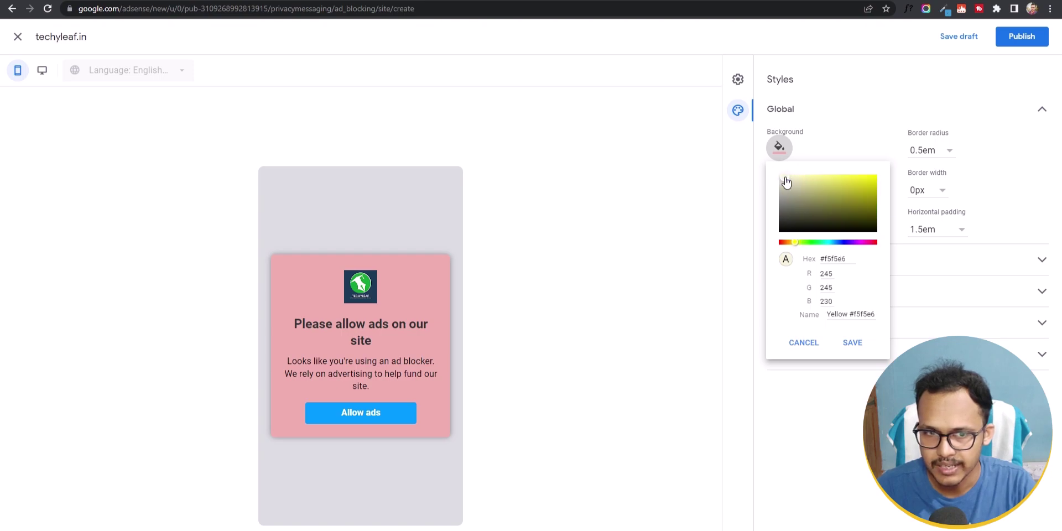
pyautogui.click(853, 343)
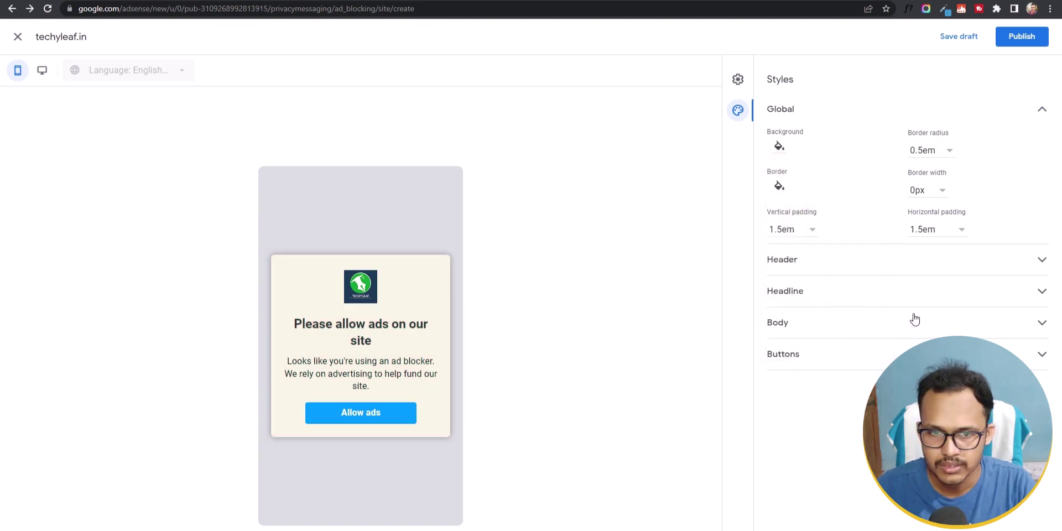
# Give the message a near-black #141414 border with a width of 1px.
pyautogui.click(778, 187)
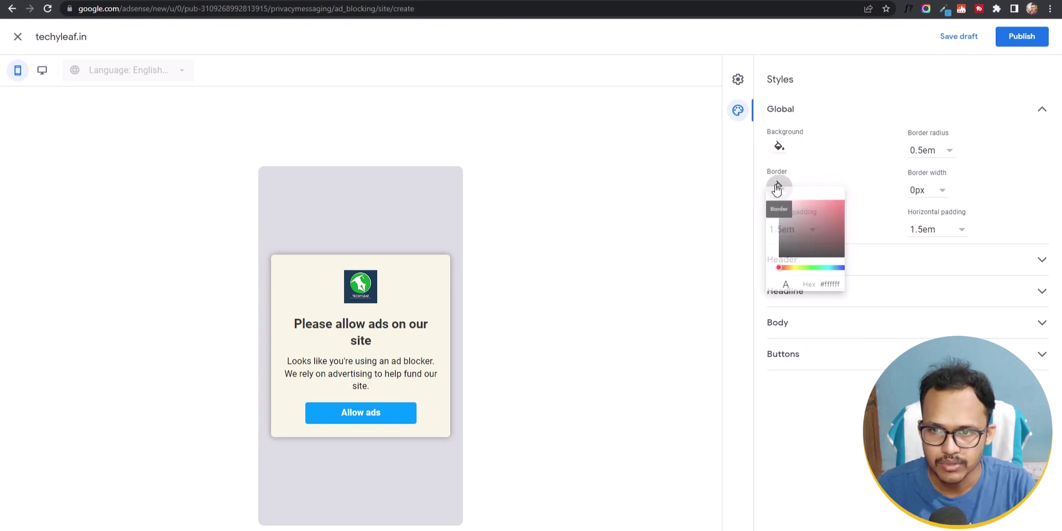
pyautogui.moveTo(799, 257); pyautogui.dragTo(779, 268)
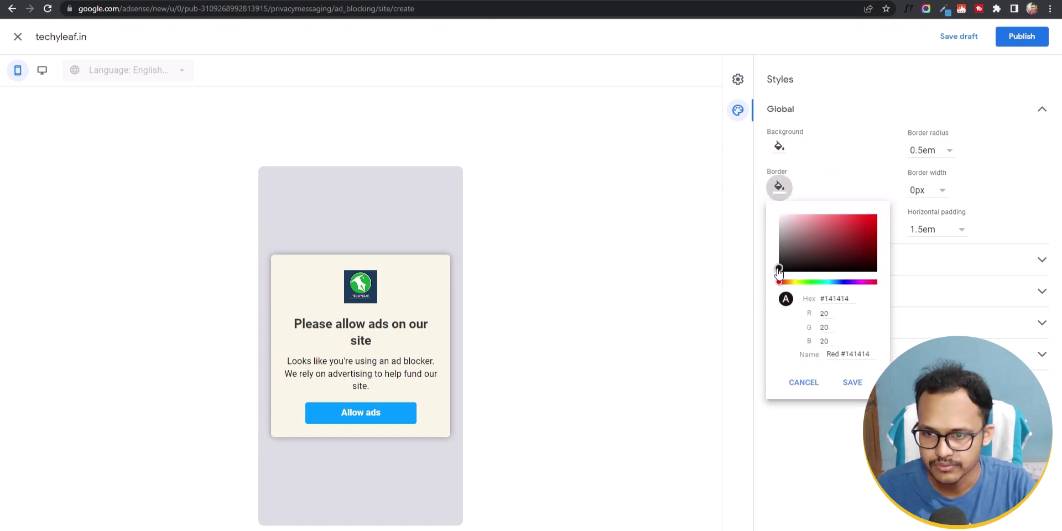
pyautogui.click(853, 383)
pyautogui.click(943, 192)
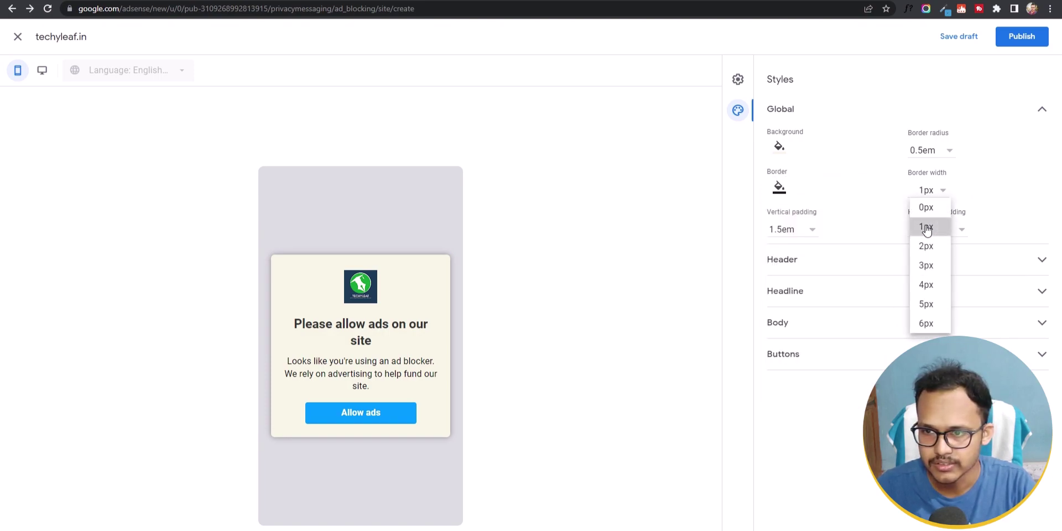
pyautogui.click(926, 227)
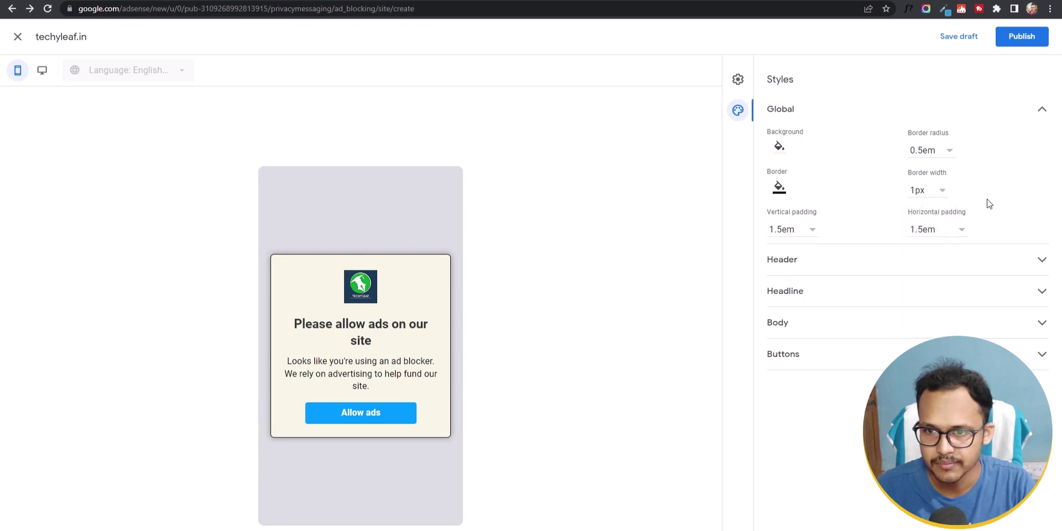
# Look through the header, headline, body and button styles, and publish the techyleaf.in message.
pyautogui.click(945, 266)
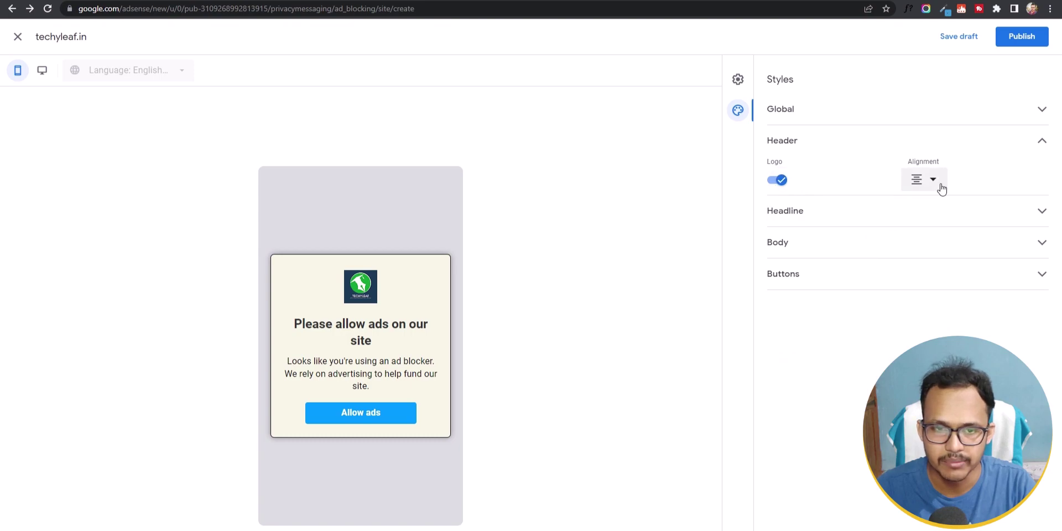
pyautogui.click(883, 217)
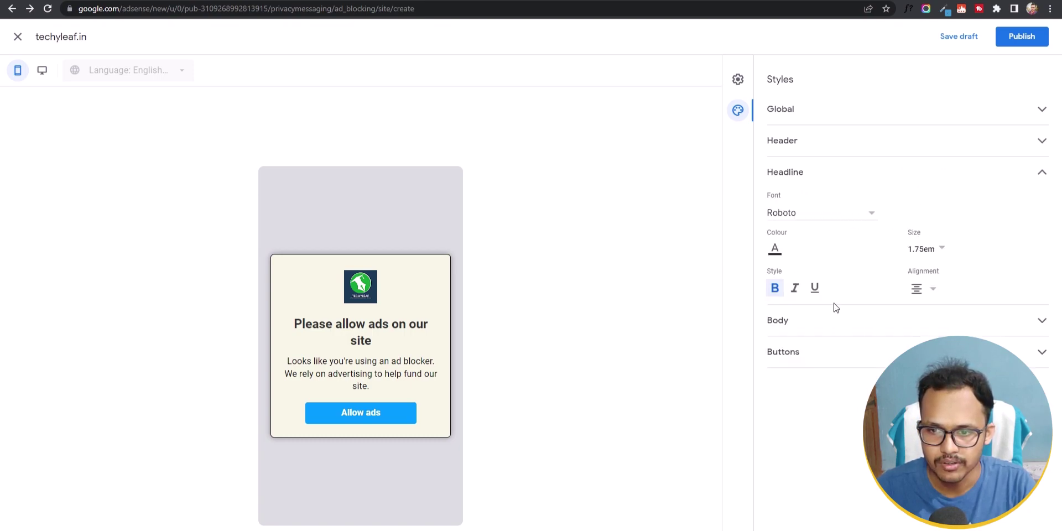
pyautogui.click(830, 330)
pyautogui.click(841, 355)
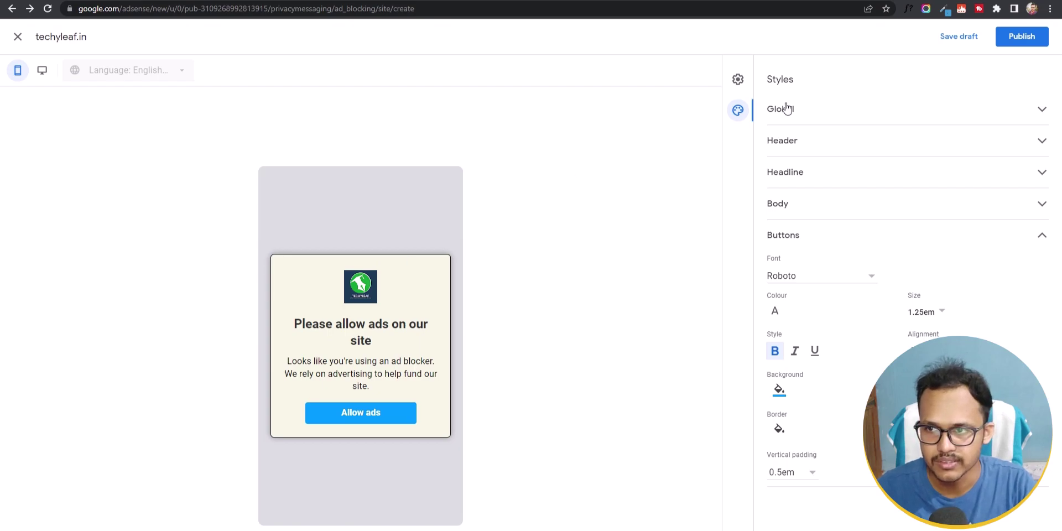
pyautogui.click(1015, 39)
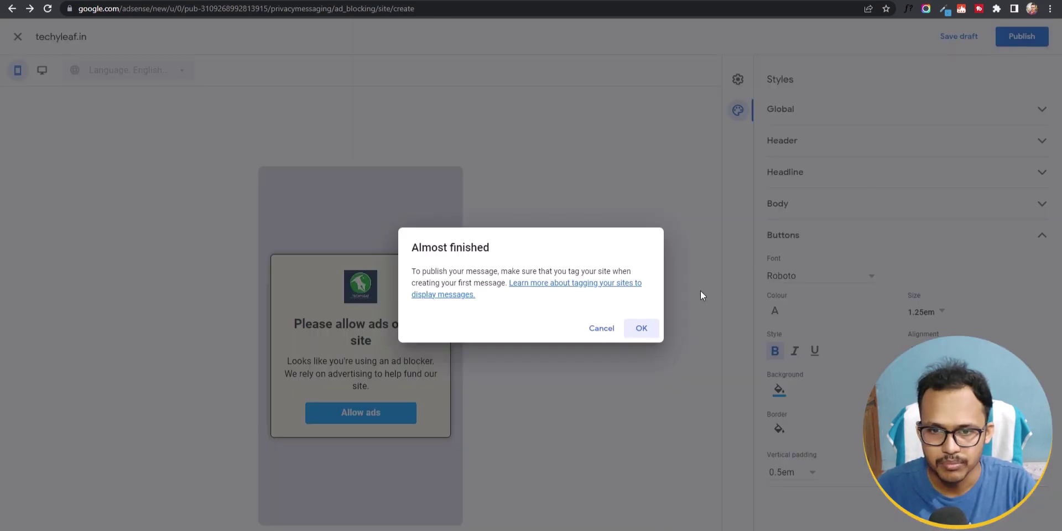
pyautogui.click(639, 329)
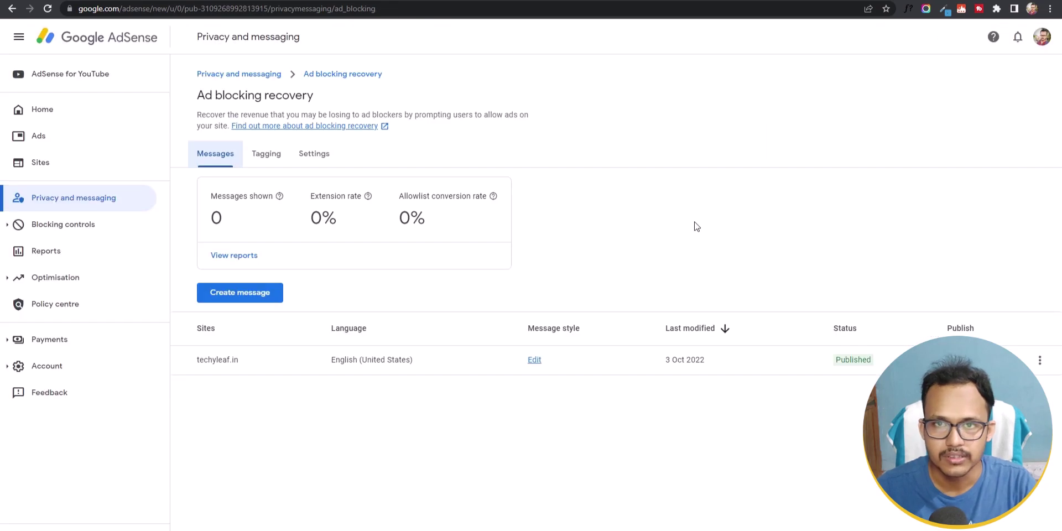
# Copy the ad blocking recovery tag code, switch to Blogger and open the Techyleaf theme's HTML for editing.
pyautogui.click(264, 158)
pyautogui.click(235, 386)
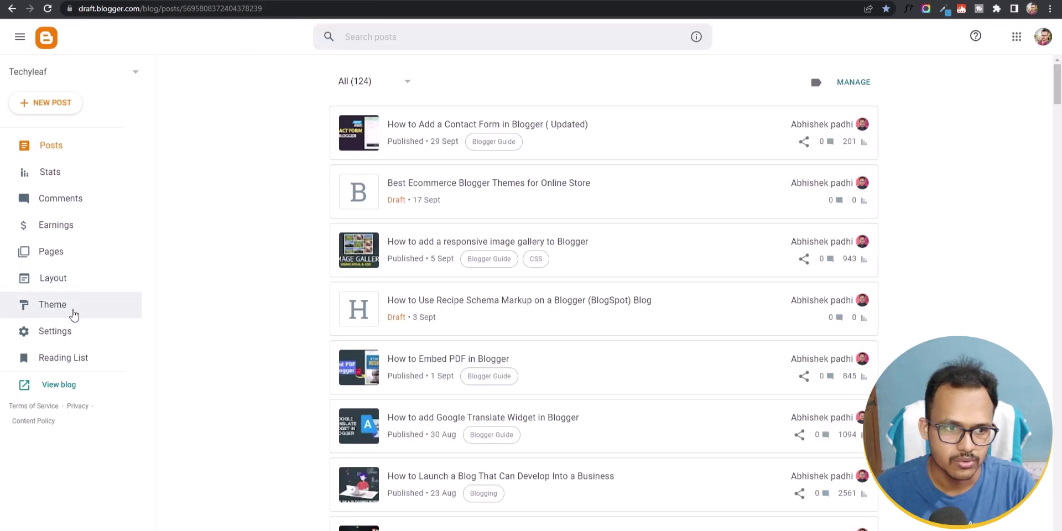
pyautogui.click(70, 314)
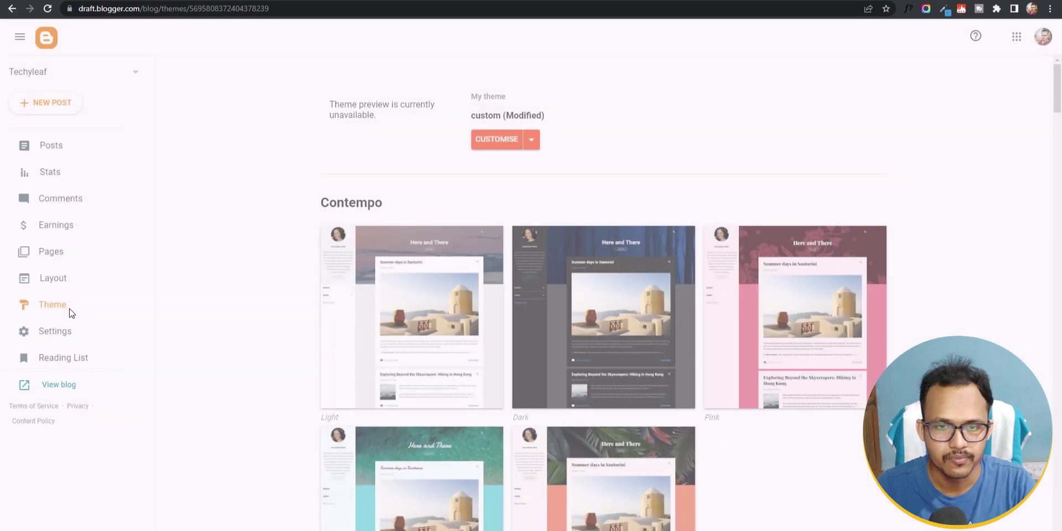
pyautogui.click(530, 141)
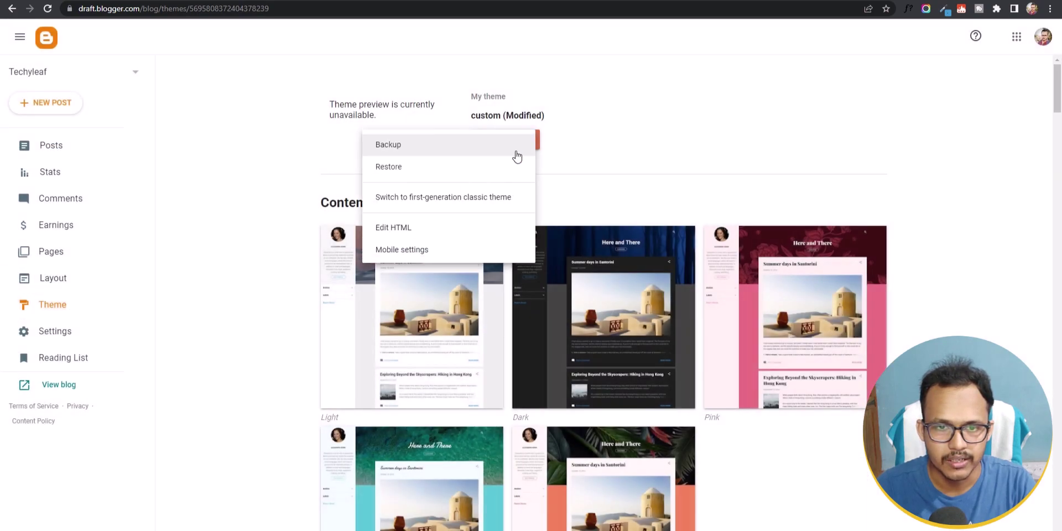
pyautogui.click(427, 228)
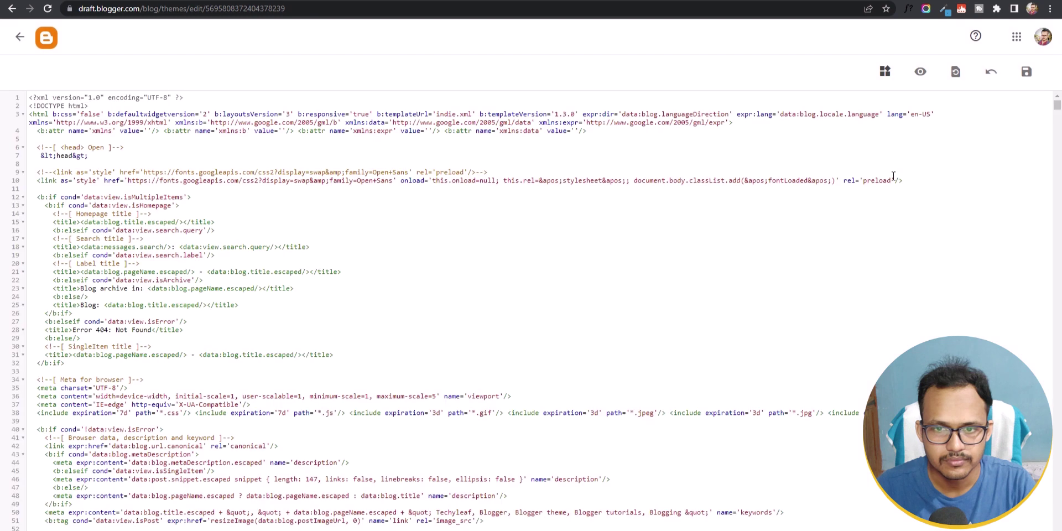
# Paste the copied ad blocking tag code below the instant.page script, just above the closing body tag of the theme HTML.
pyautogui.moveTo(1057, 106); pyautogui.dragTo(1057, 520)
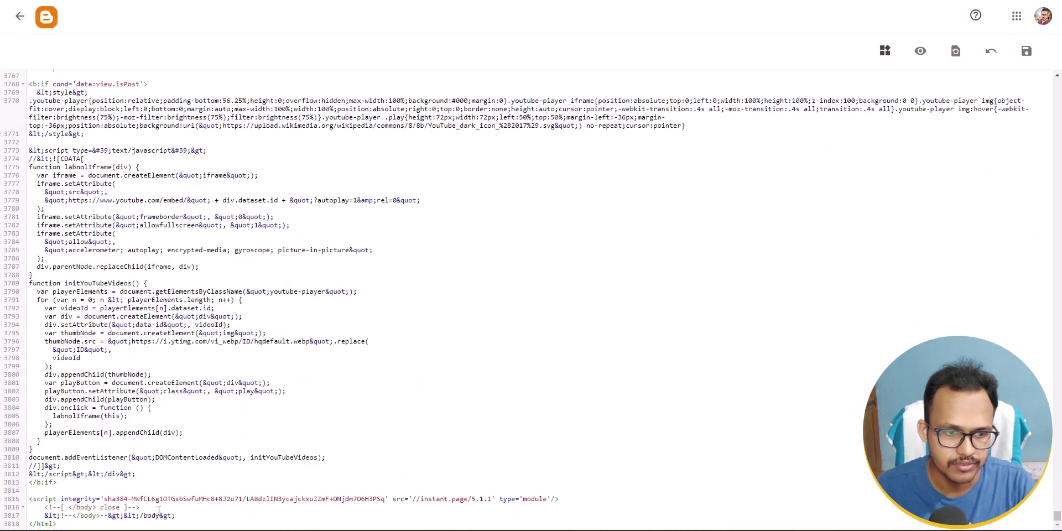
pyautogui.click(577, 500)
pyautogui.press('Return')
pyautogui.press('Return')
pyautogui.press('Return')
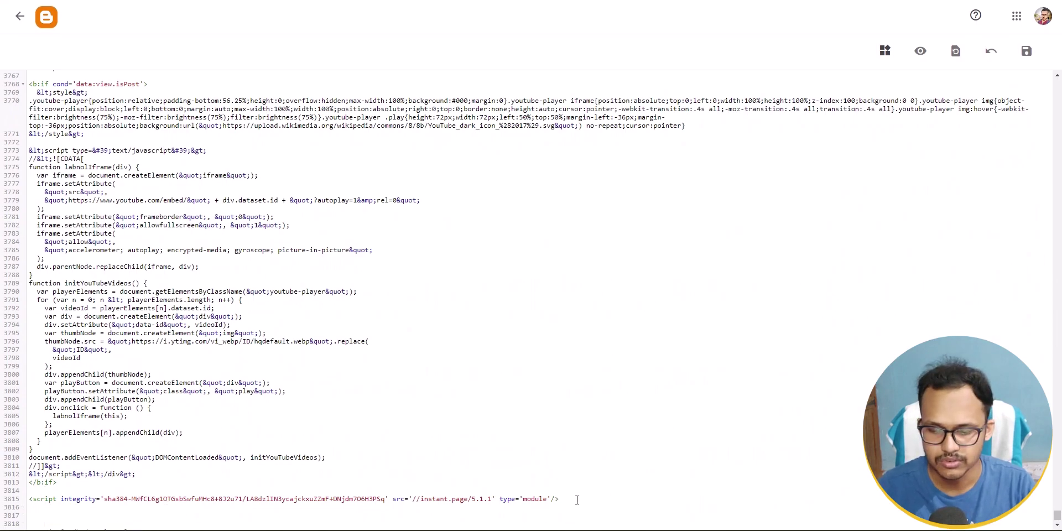
pyautogui.hotkey('ctrl', 'v')
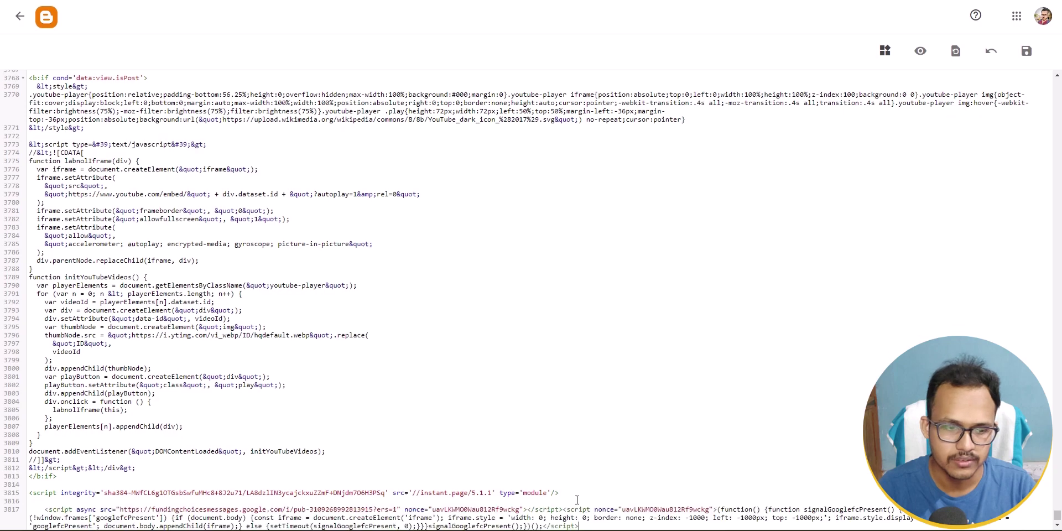
# Check the pasted tag above the closing body tag, save the Blogger theme HTML and leave the editor.
pyautogui.scroll(-1, 577, 500)
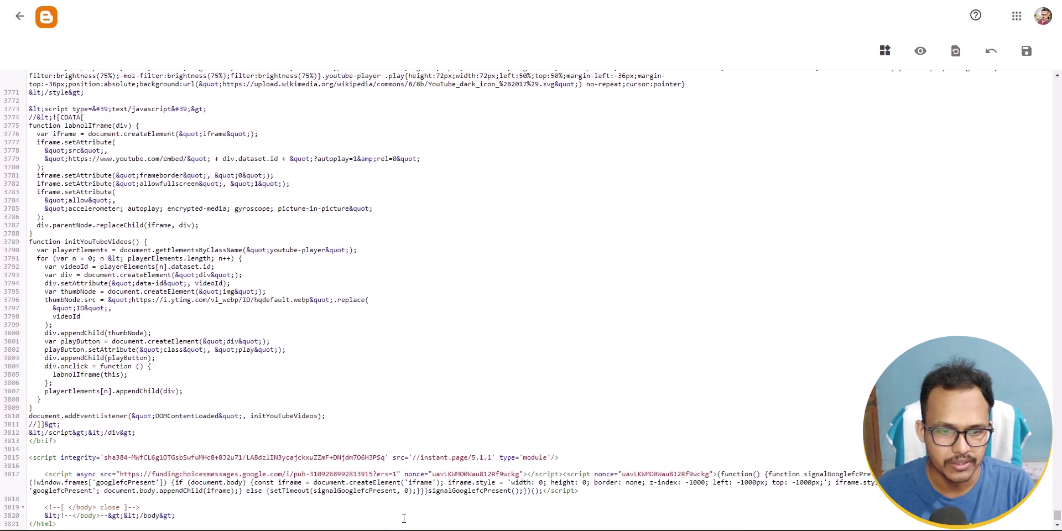
pyautogui.click(1034, 59)
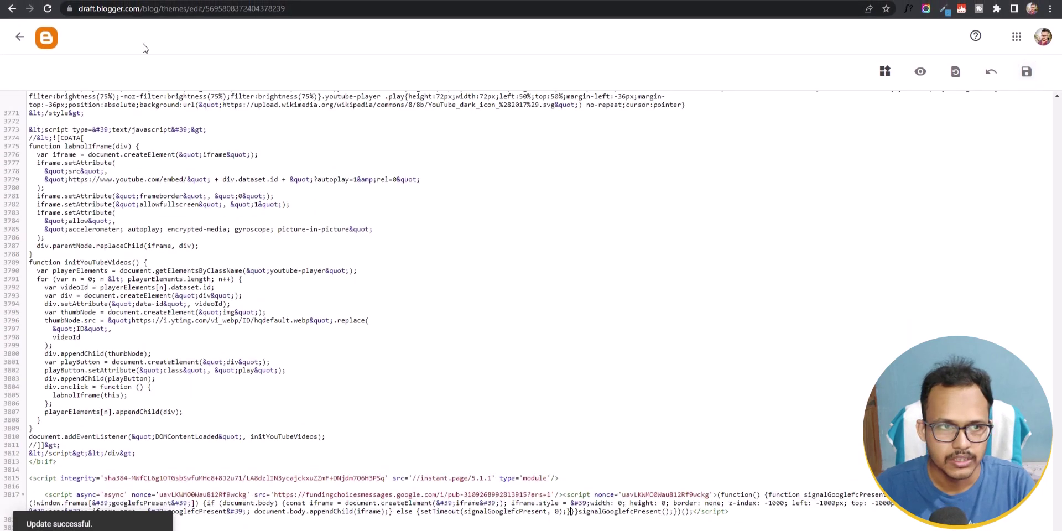
pyautogui.click(12, 46)
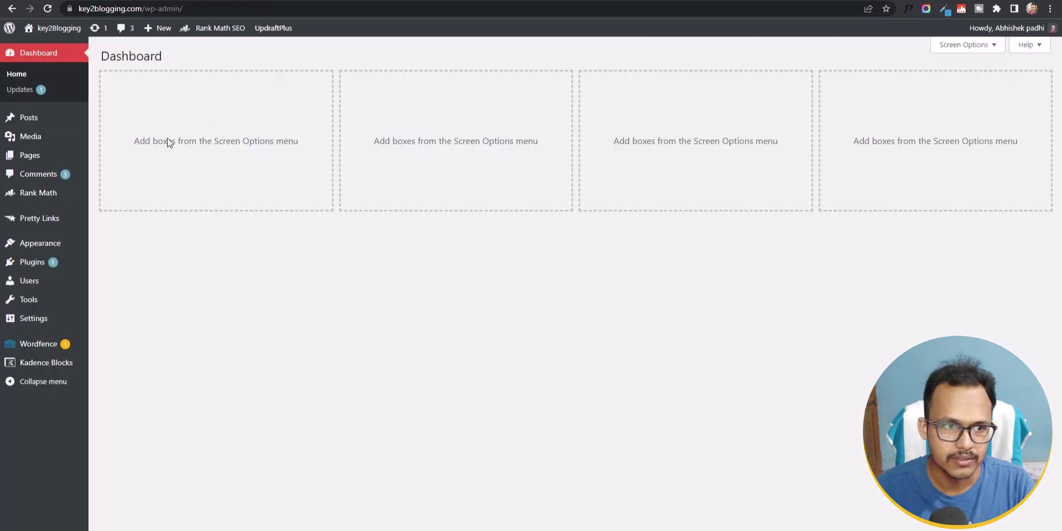
# In the key2blogging WordPress admin, open Kadence's footer.php for editing and insert blank lines between the wp_footer call and the closing body tag.
pyautogui.moveTo(49, 246)
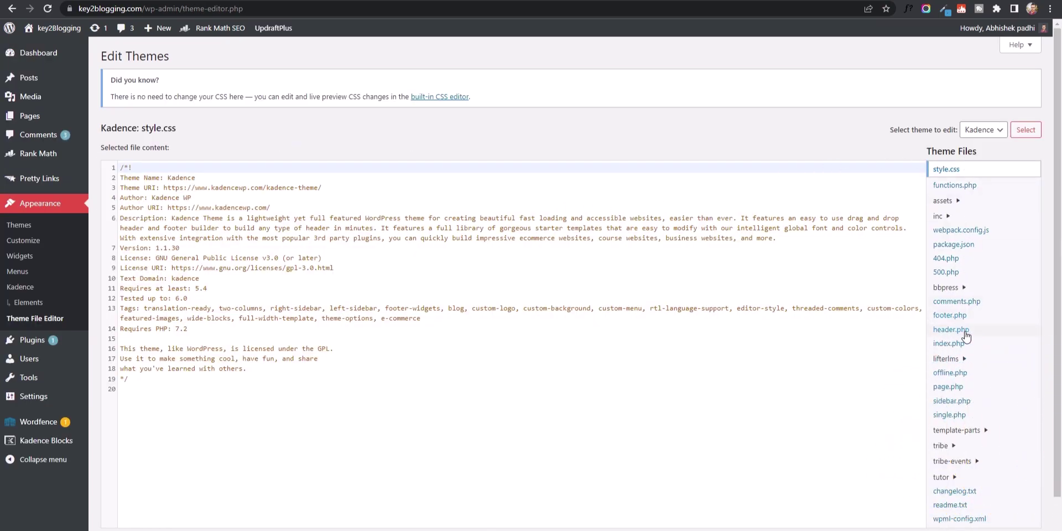
pyautogui.click(951, 316)
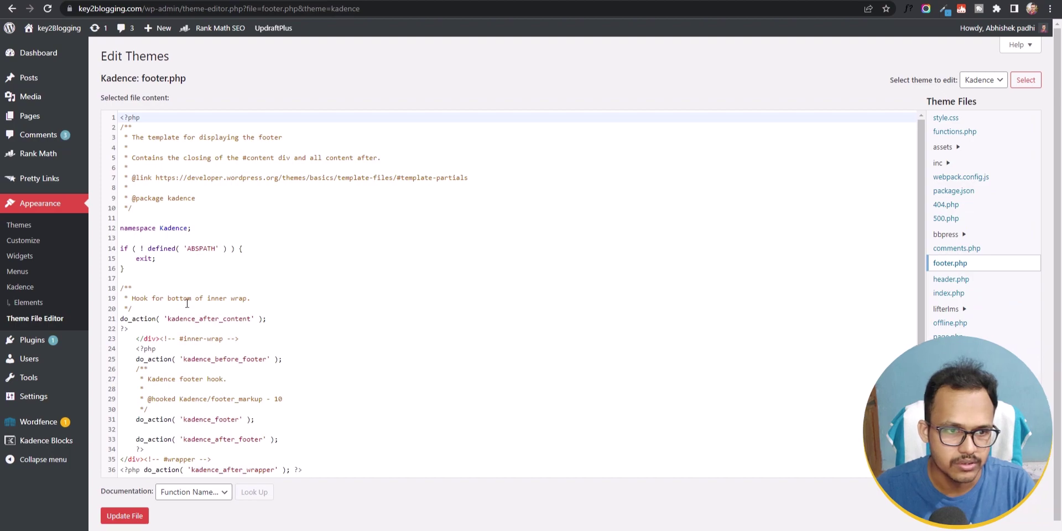
pyautogui.scroll(-3, 187, 303)
pyautogui.click(214, 418)
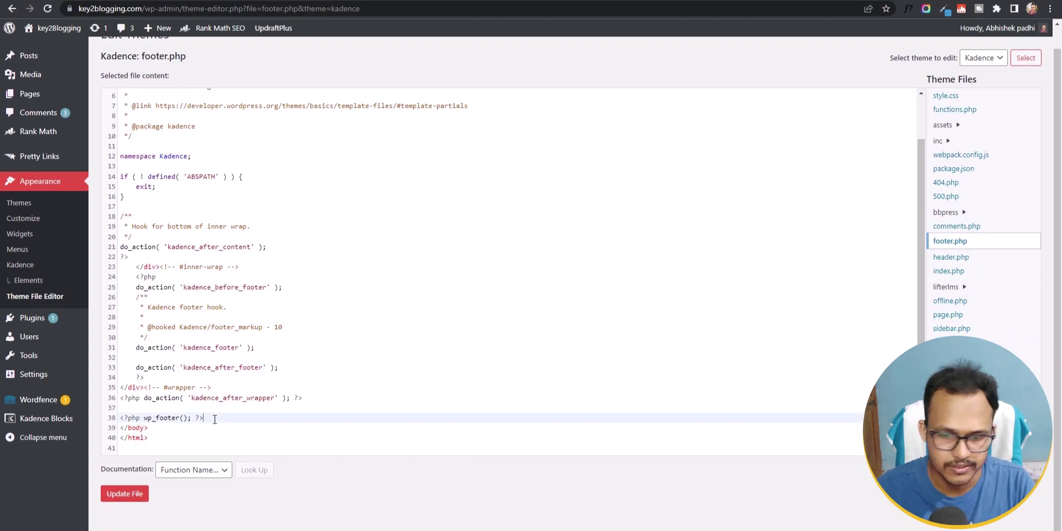
pyautogui.press('Return')
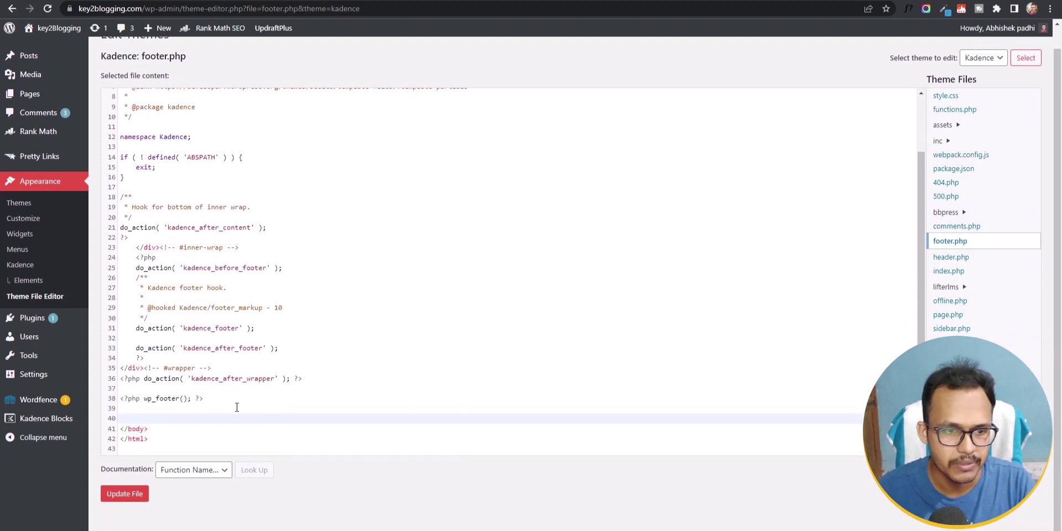
pyautogui.press('Return')
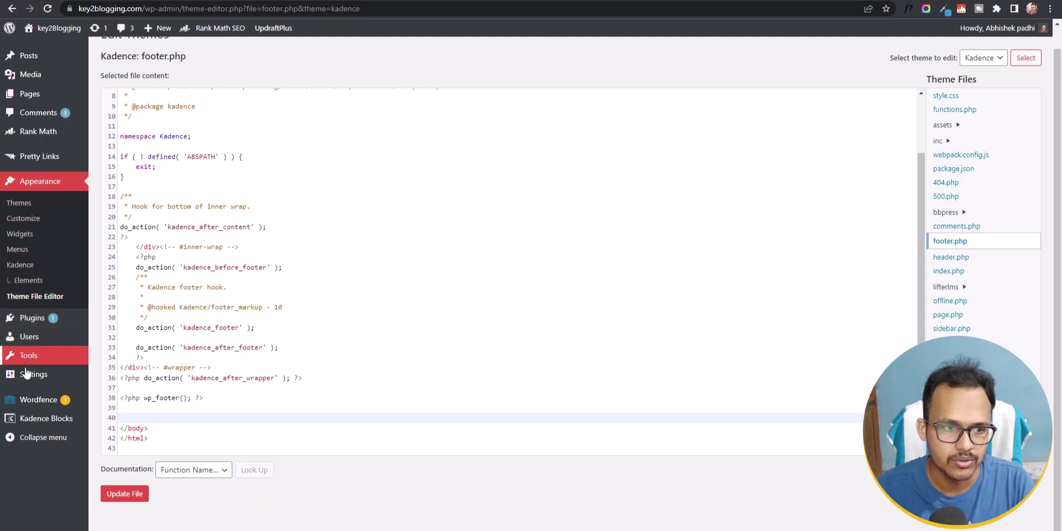
# Leave footer.php, open the Perfmatters asset settings and locate the footer code field where the tag can be added sitewide.
pyautogui.moveTo(27, 375)
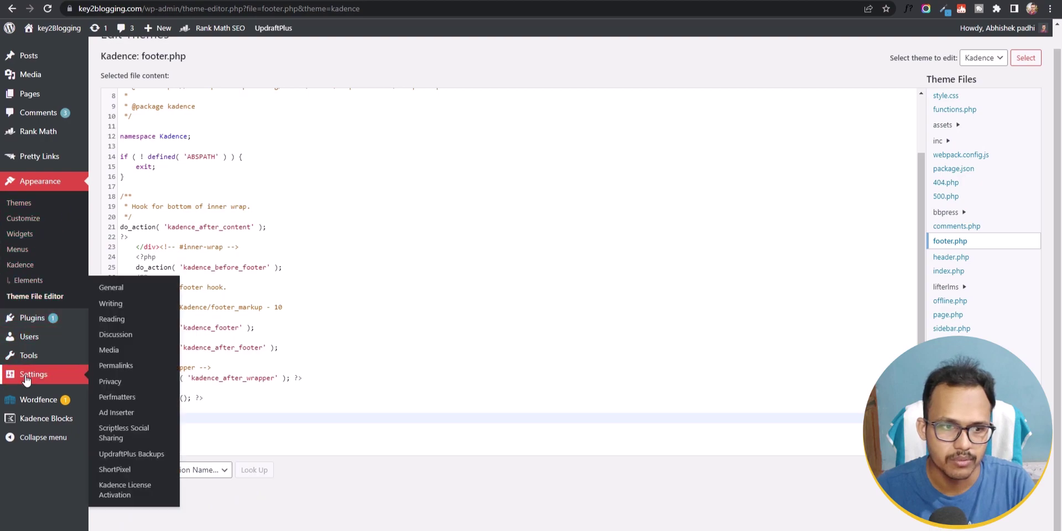
pyautogui.click(116, 397)
pyautogui.click(591, 72)
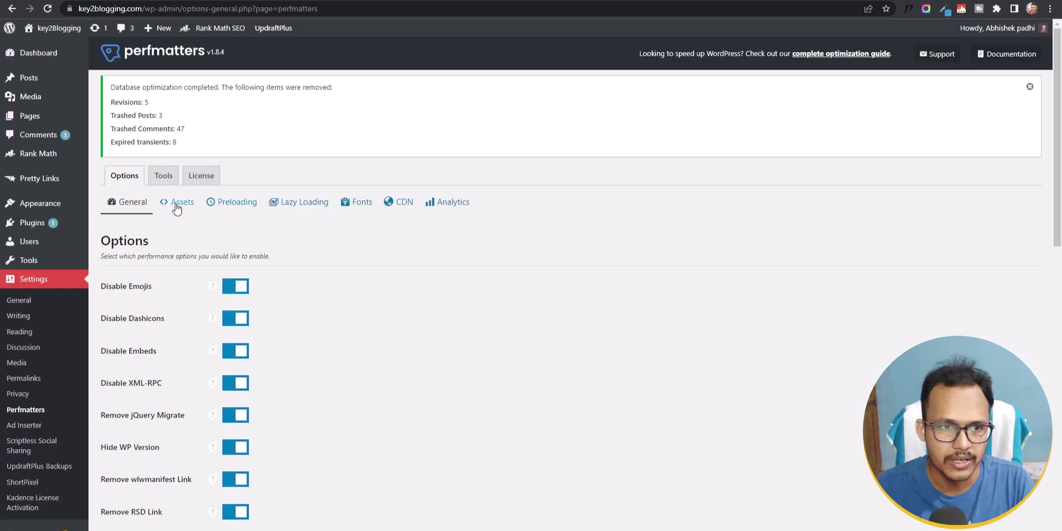
pyautogui.click(178, 202)
pyautogui.scroll(-2, 507, 292)
pyautogui.scroll(-7, 507, 292)
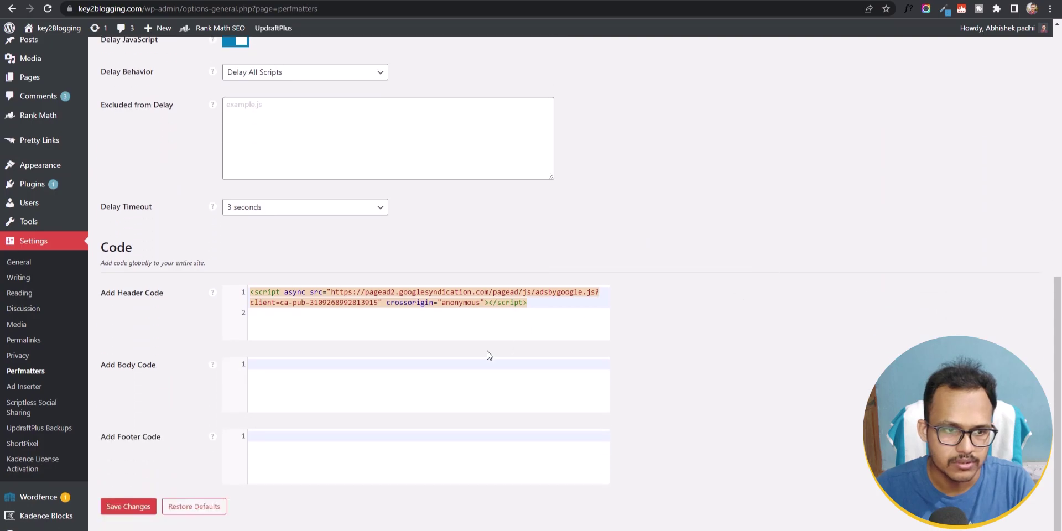
pyautogui.click(288, 450)
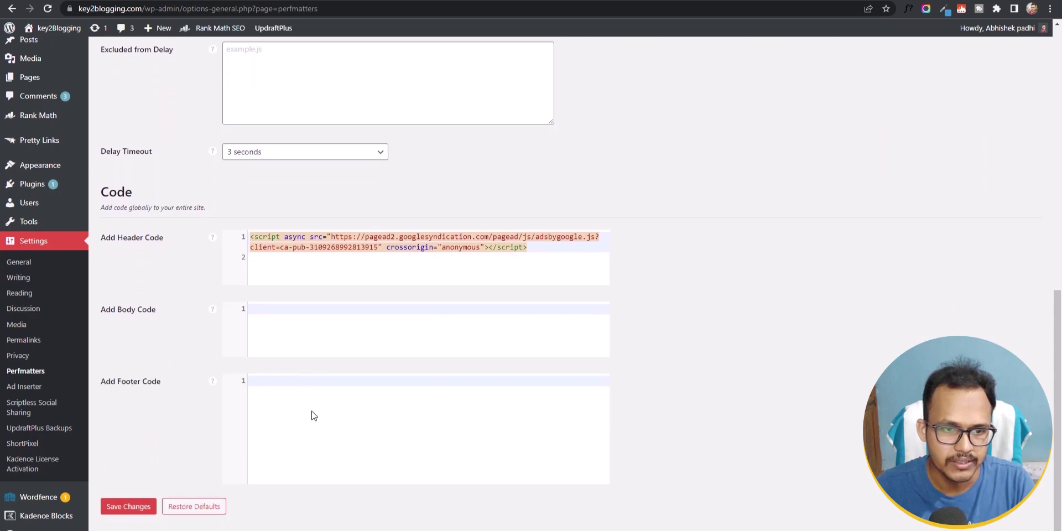
pyautogui.click(363, 273)
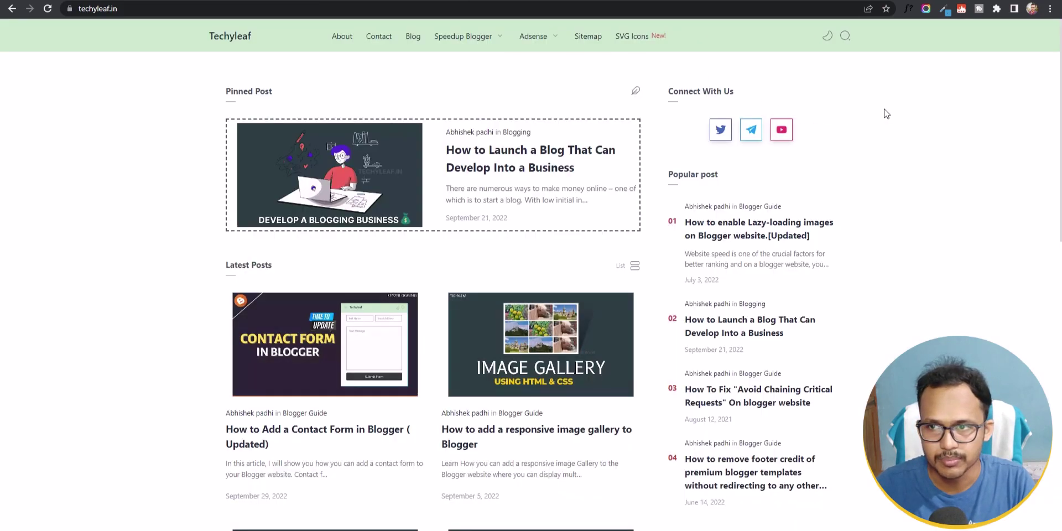
# Check the browser extensions on techyleaf.in, view the message's instructions for Adblock Plus, uBlock Origin, other blockers and AdBlock, and refresh the page.
pyautogui.click(996, 9)
pyautogui.click(1047, 99)
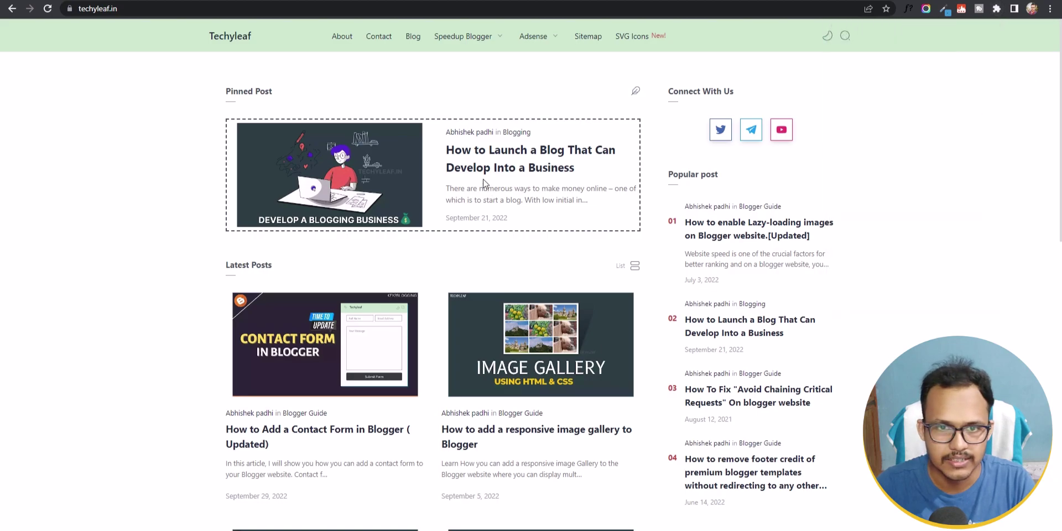
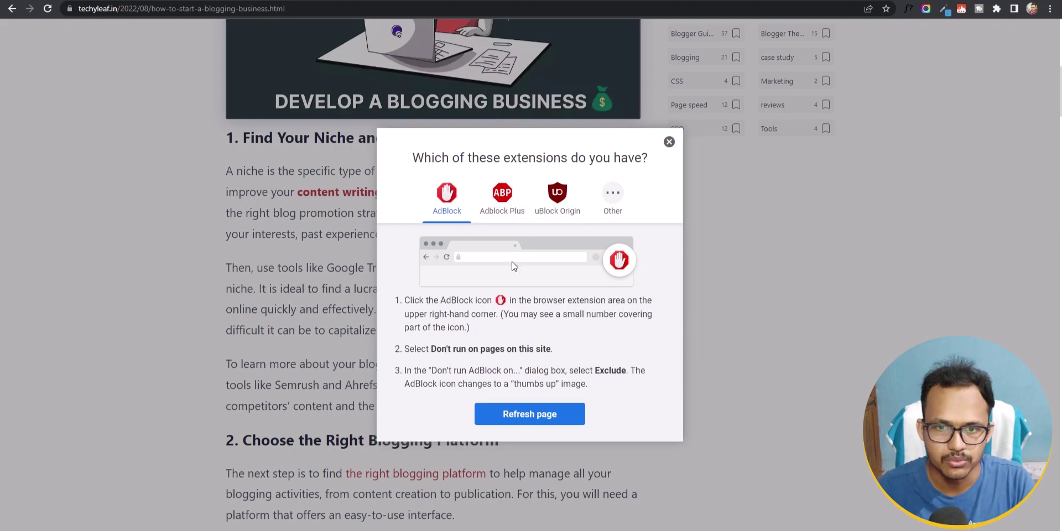
pyautogui.click(504, 215)
pyautogui.click(550, 215)
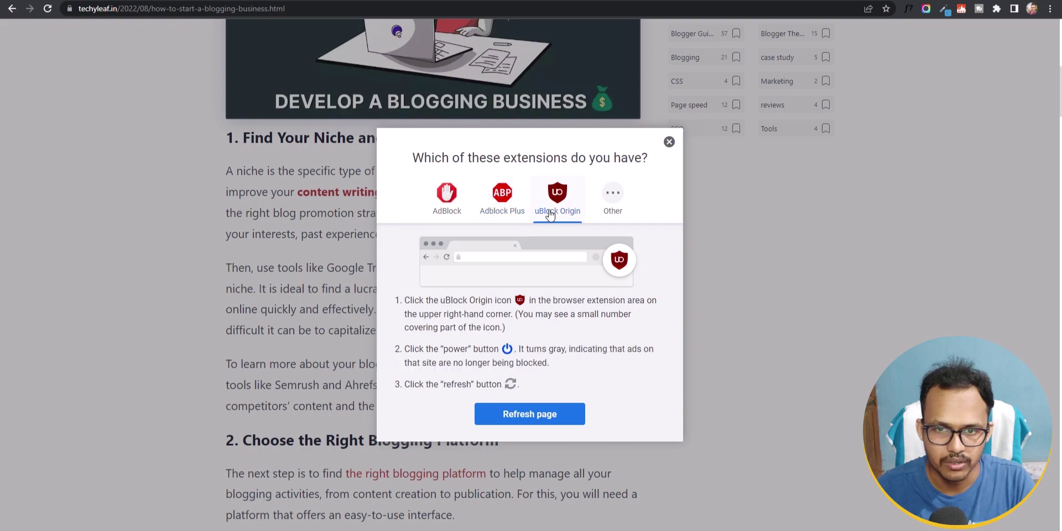
pyautogui.click(623, 213)
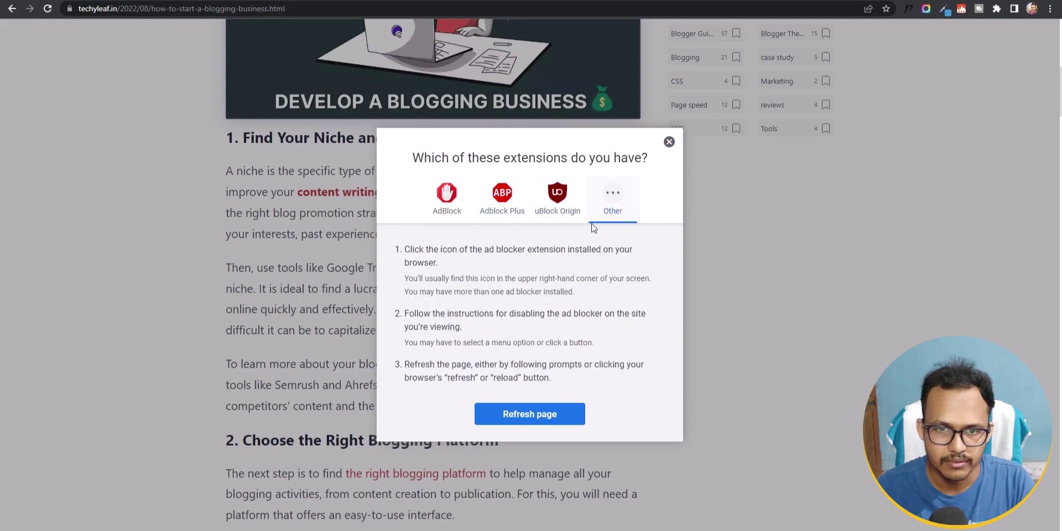
pyautogui.click(447, 200)
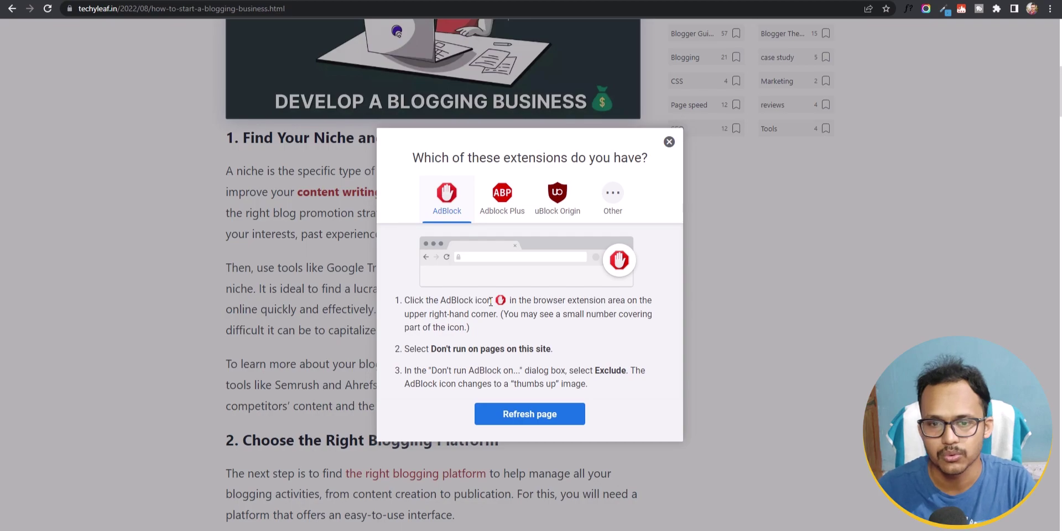
pyautogui.click(522, 412)
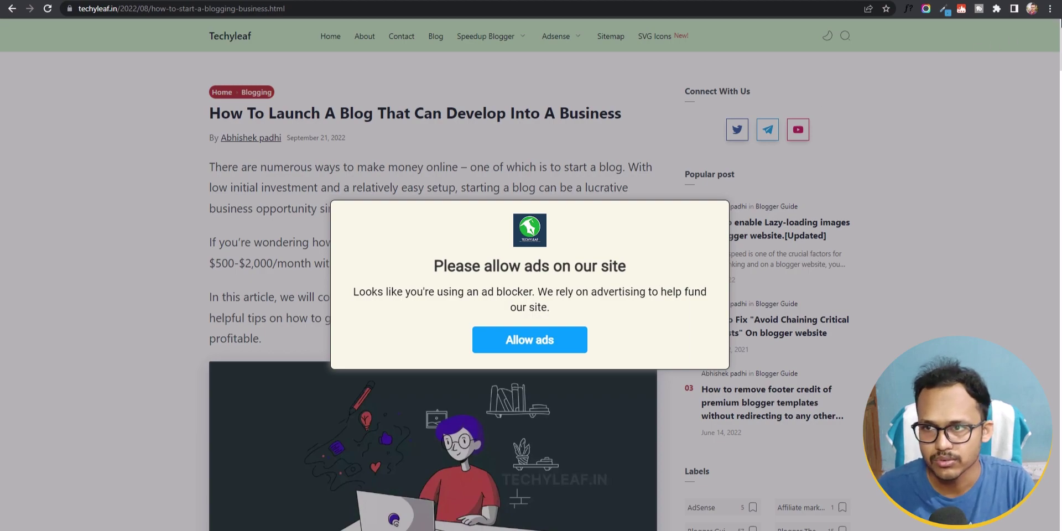
# Pause AdBlock permanently on techyleaf.in and go to the site's home page.
pyautogui.click(997, 8)
pyautogui.click(902, 89)
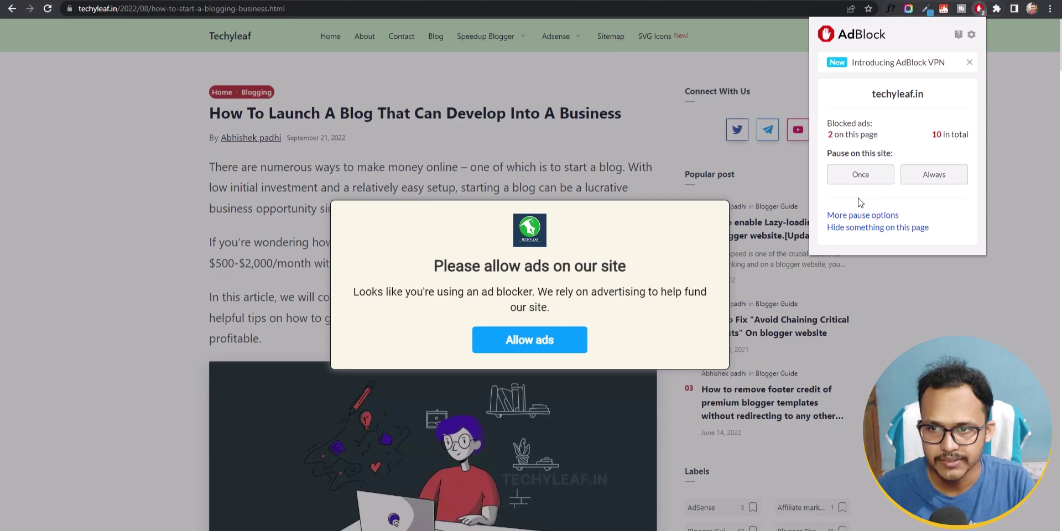
pyautogui.click(941, 175)
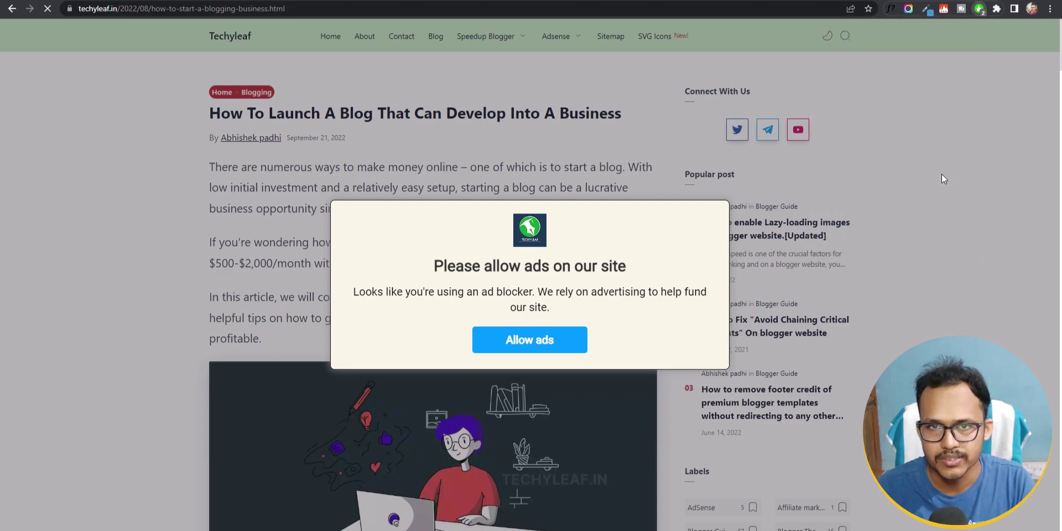
pyautogui.click(331, 36)
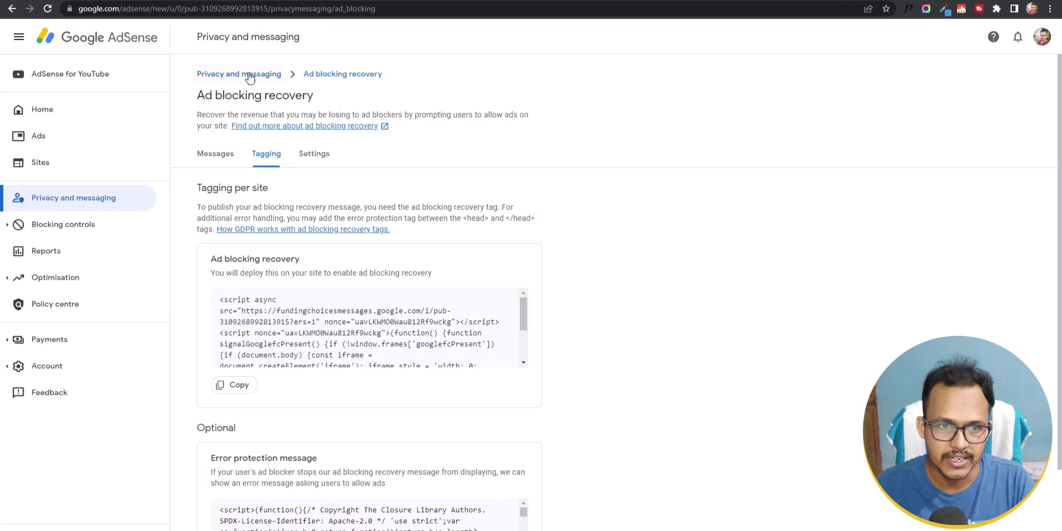
# In AdSense ad blocking recovery, review the tagging codes, reload the messages overview and show the report download options.
pyautogui.scroll(-2, 371, 340)
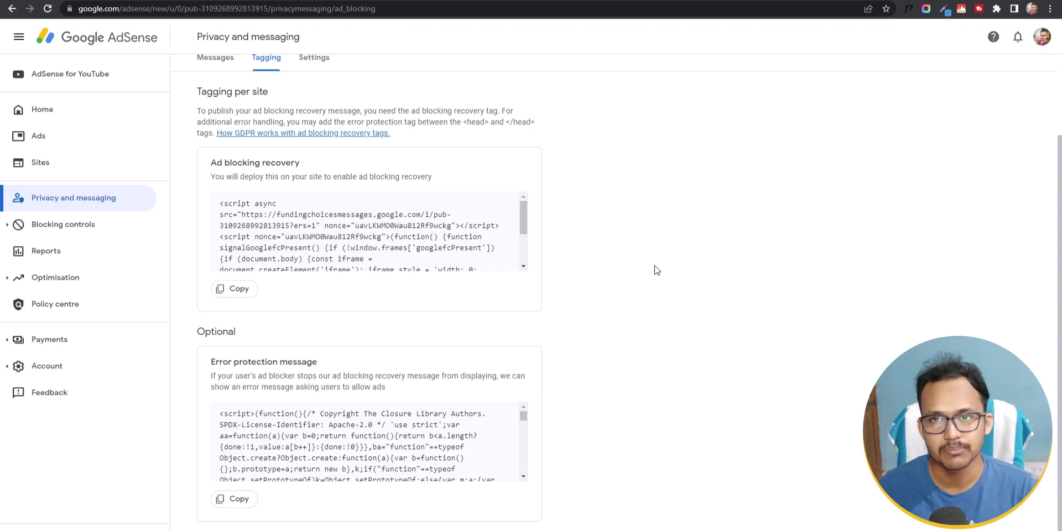
pyautogui.scroll(3, 654, 268)
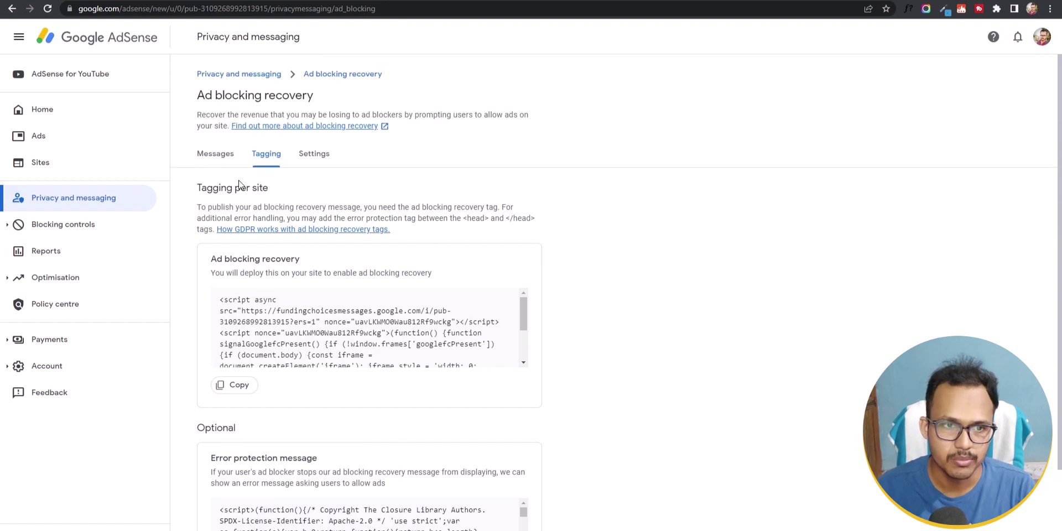
pyautogui.click(213, 154)
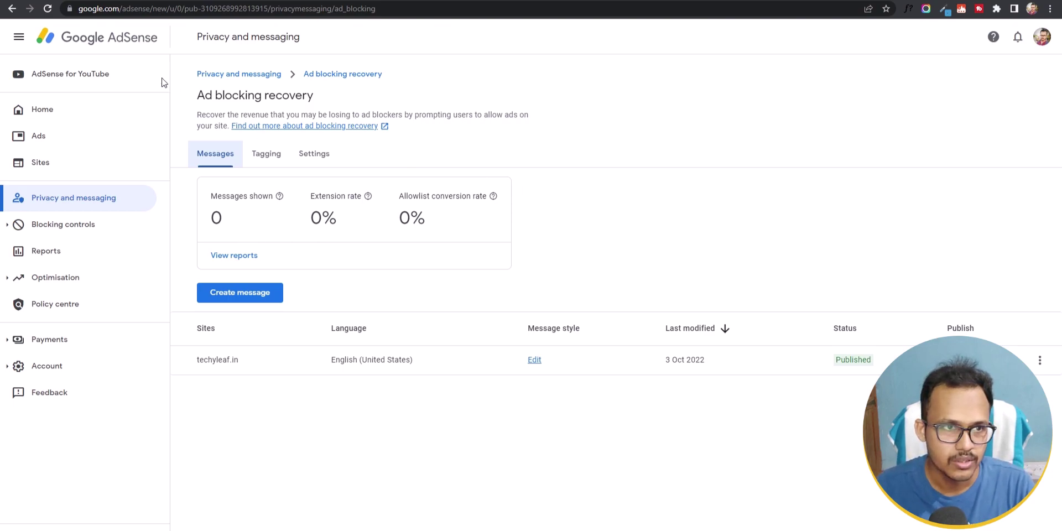
pyautogui.press('F5')
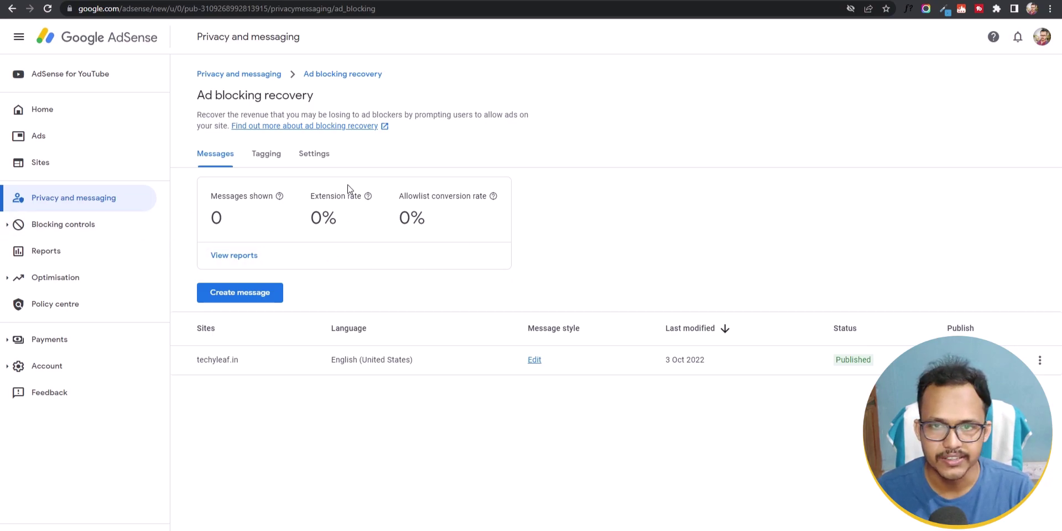
pyautogui.click(232, 259)
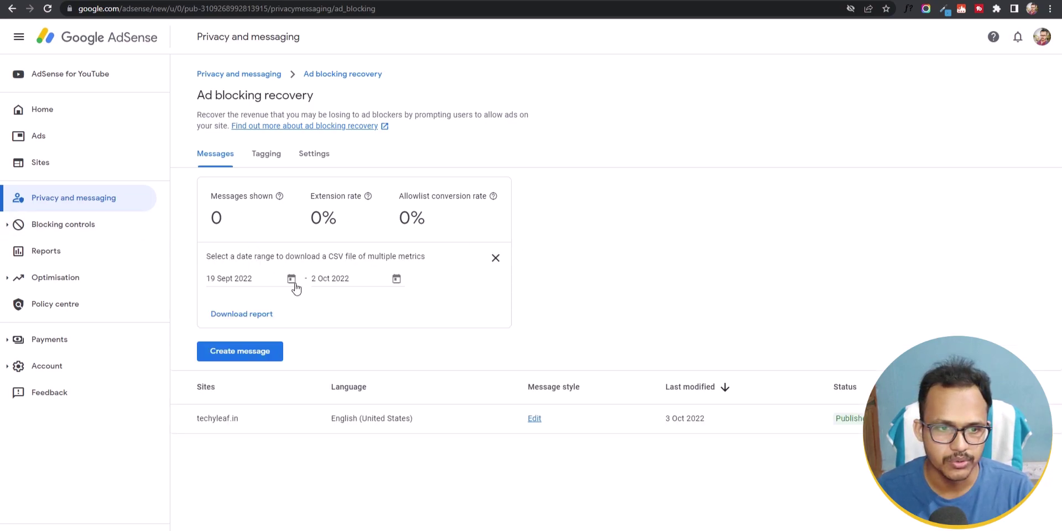